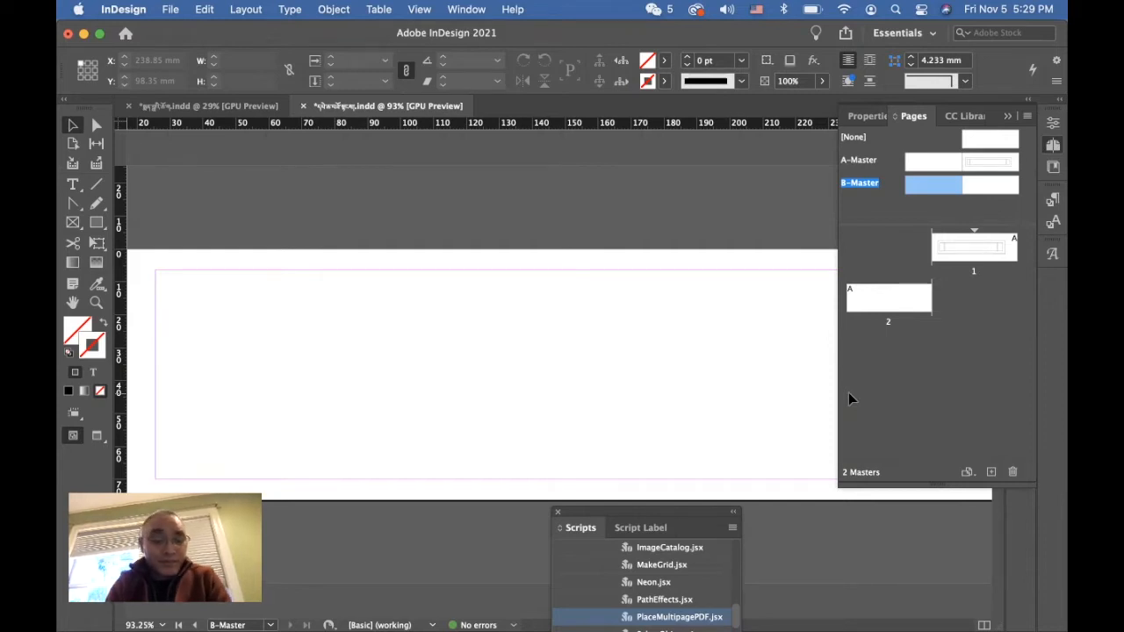
Paste the 279.4 × 49.53 mm outer border, the 264.211 × 33.881 mm inner border and the rotated title and page-number frames in place on B-Master's left page.
key("super+v")
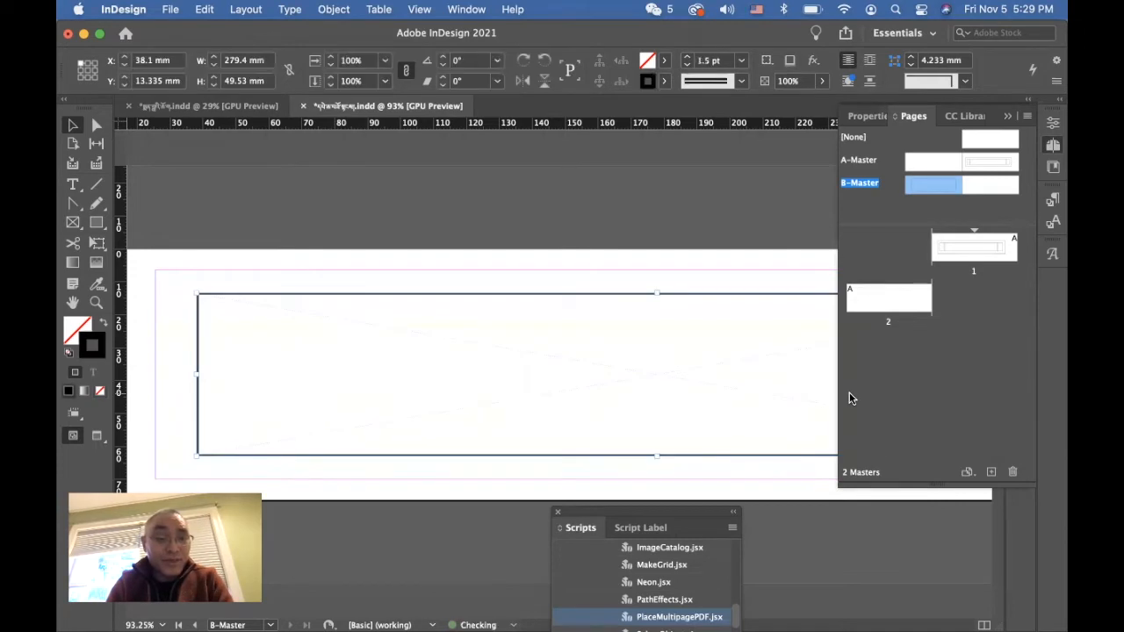
key("super+v")
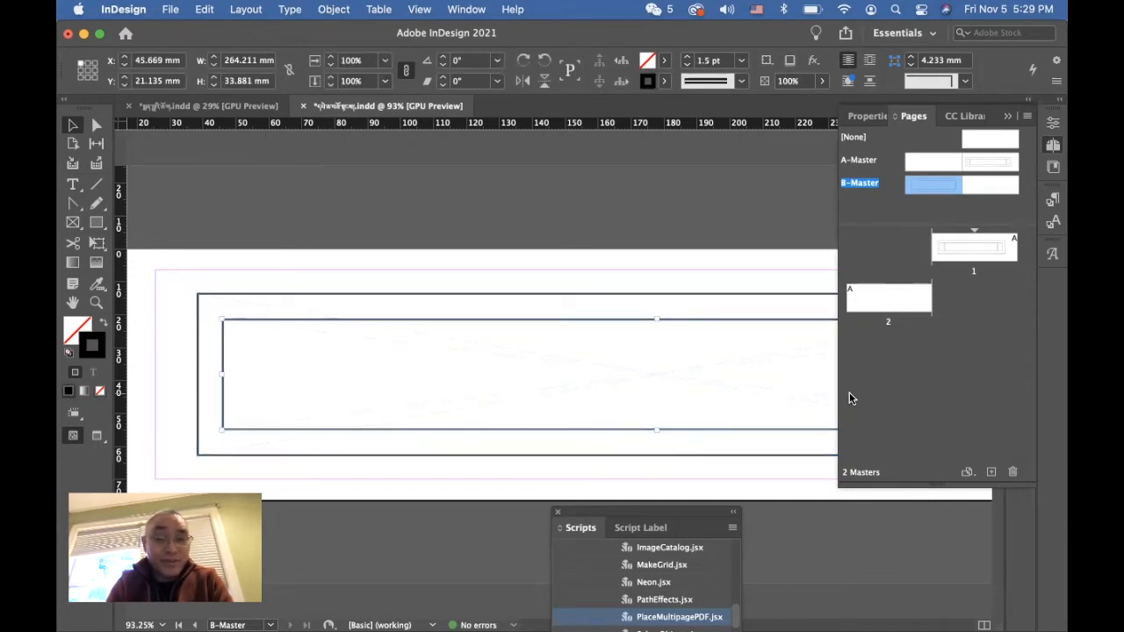
key("super+v")
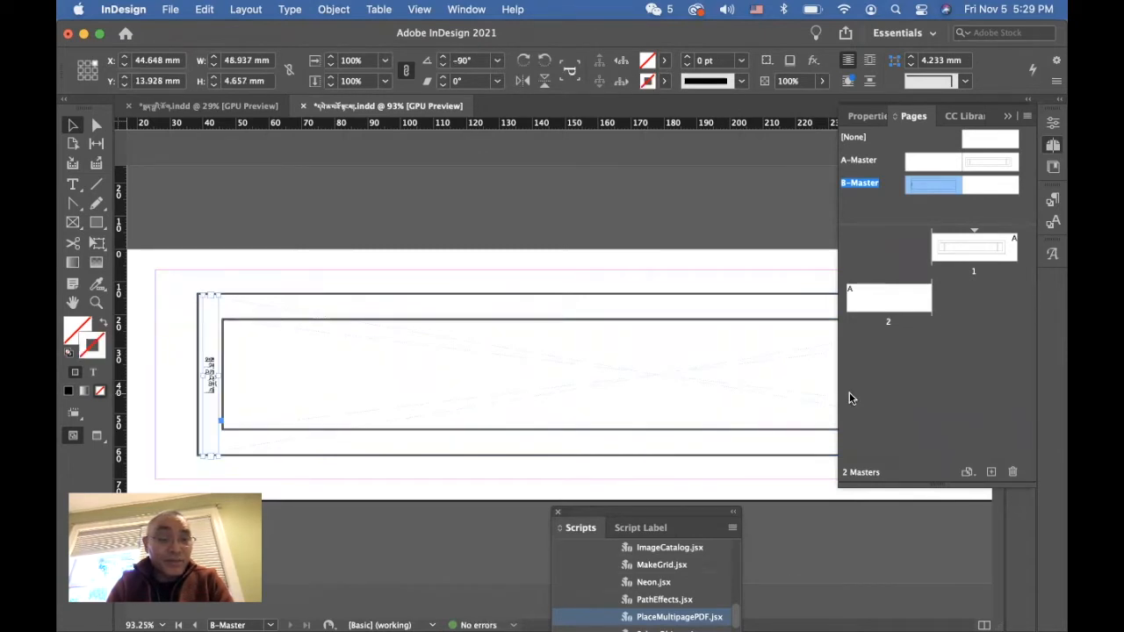
key("super+z")
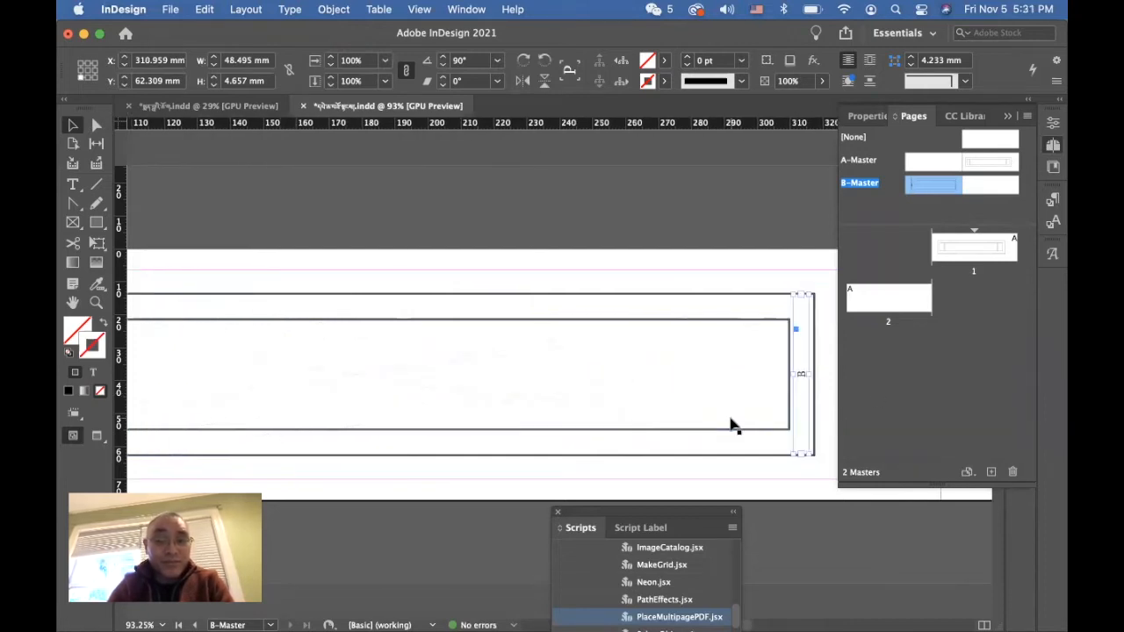
scroll(734, 425, "right", 5)
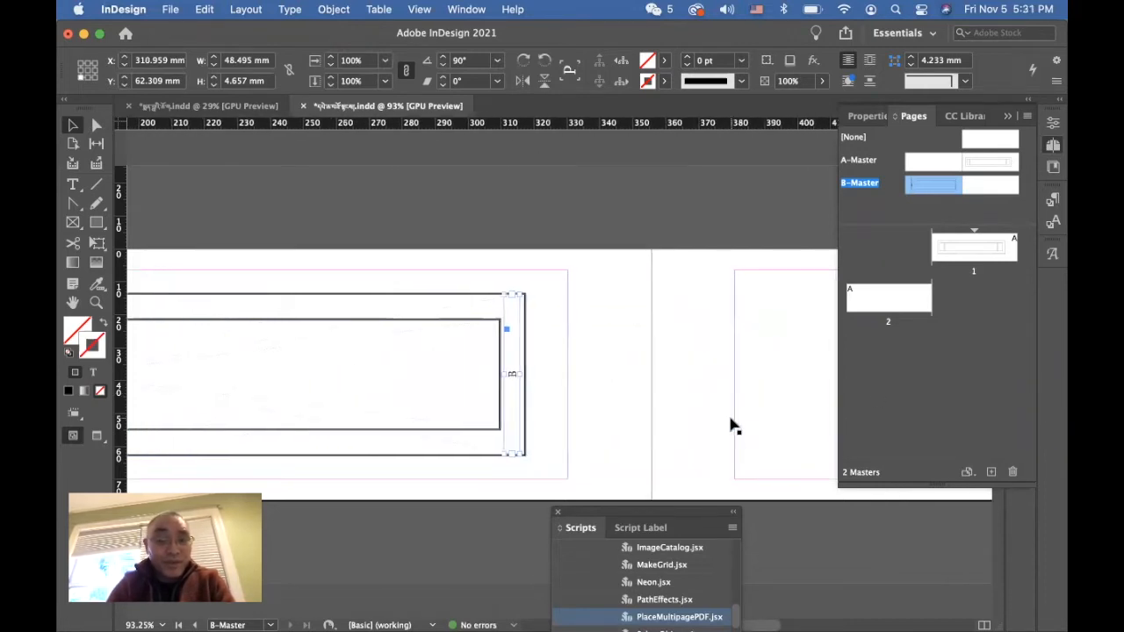
scroll(734, 426, "left", 2)
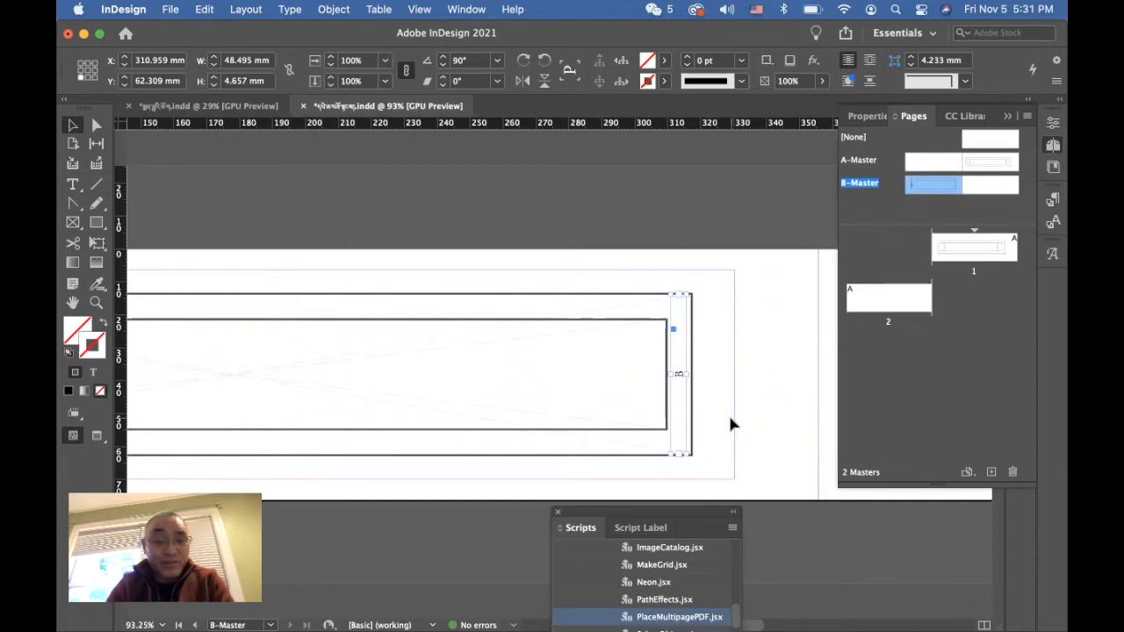
Paste the narrow 6.403 × 32.964 mm side frame and the 223.901 × 28.98 mm main text frame inside the inner border.
key("super+z")
scroll(730, 421, "left", 1)
scroll(730, 425, "left", 4)
key("super+z")
scroll(734, 425, "right", 3)
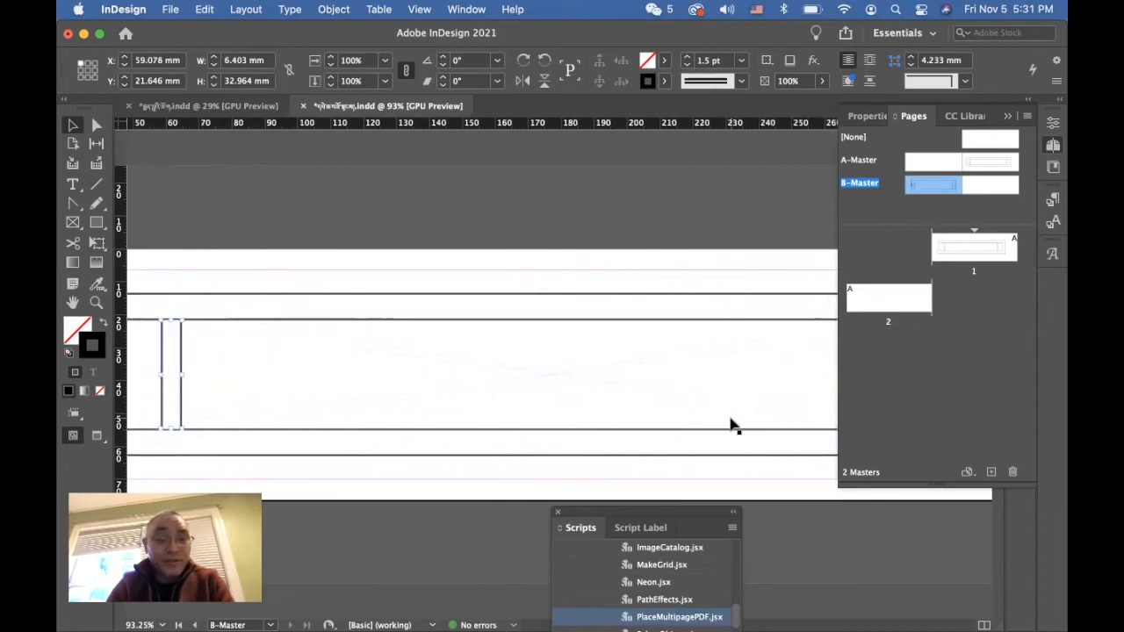
left_click(730, 425)
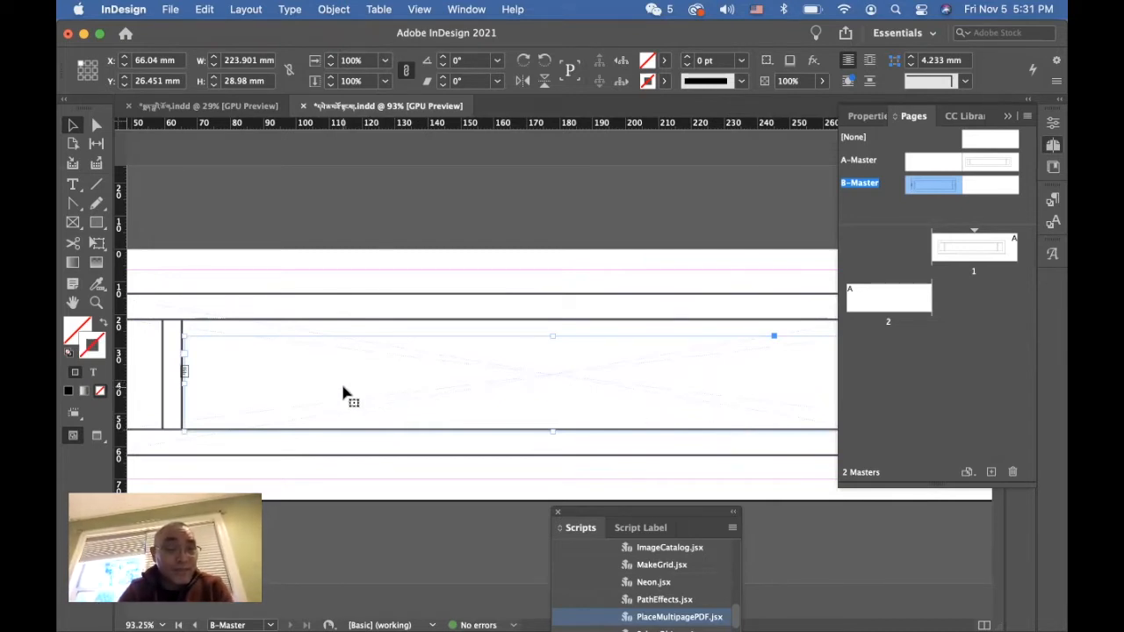
Move the main text frame to X 79.6 mm, Y 26.6 mm and add anchor points on both edges beside its upper-left corner.
scroll(342, 393, "left", 1)
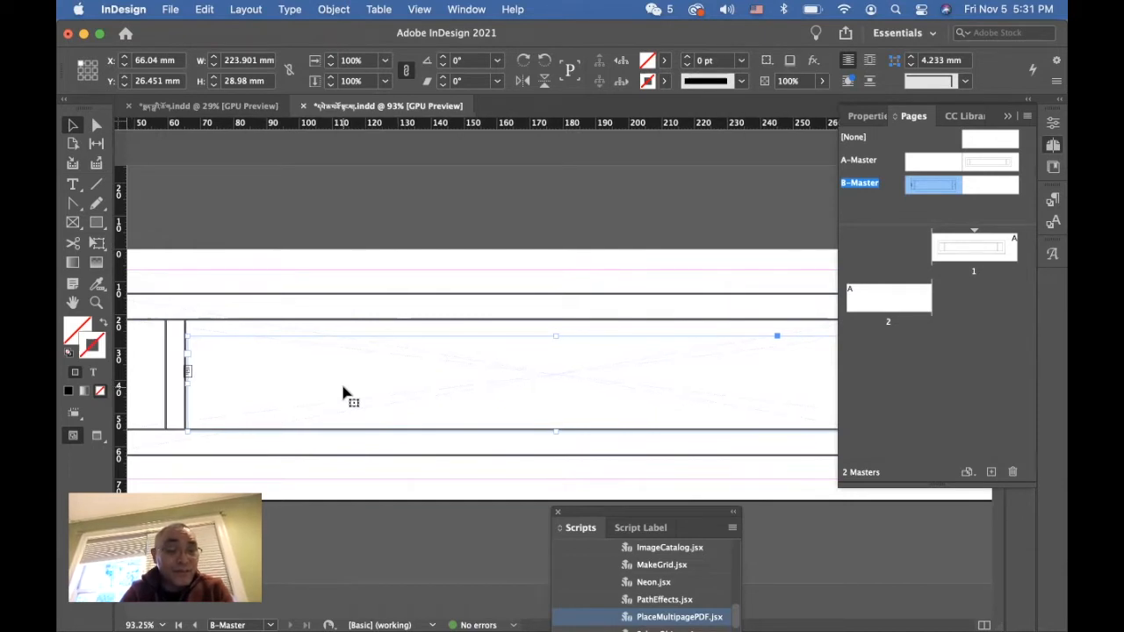
left_click_drag(298, 372, 343, 373)
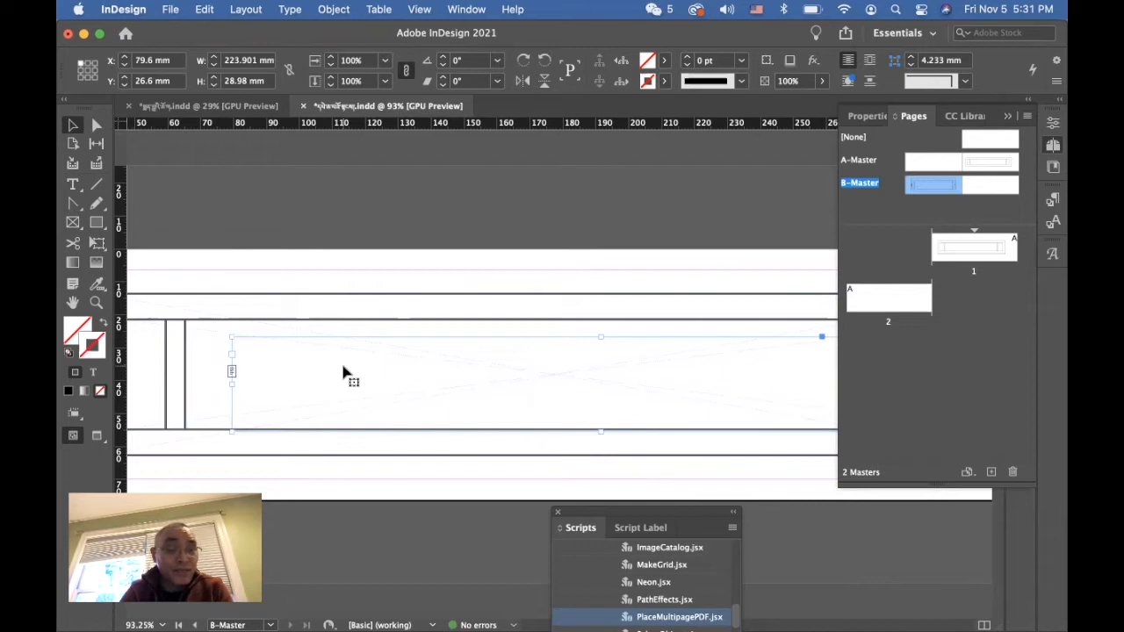
left_click(73, 203)
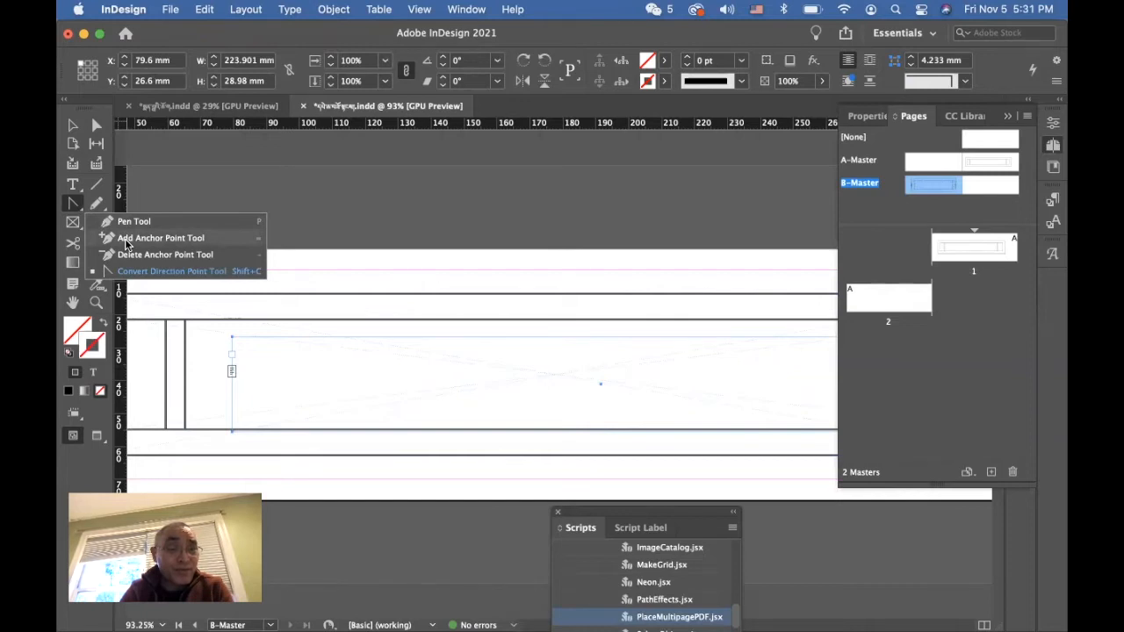
left_click(126, 243)
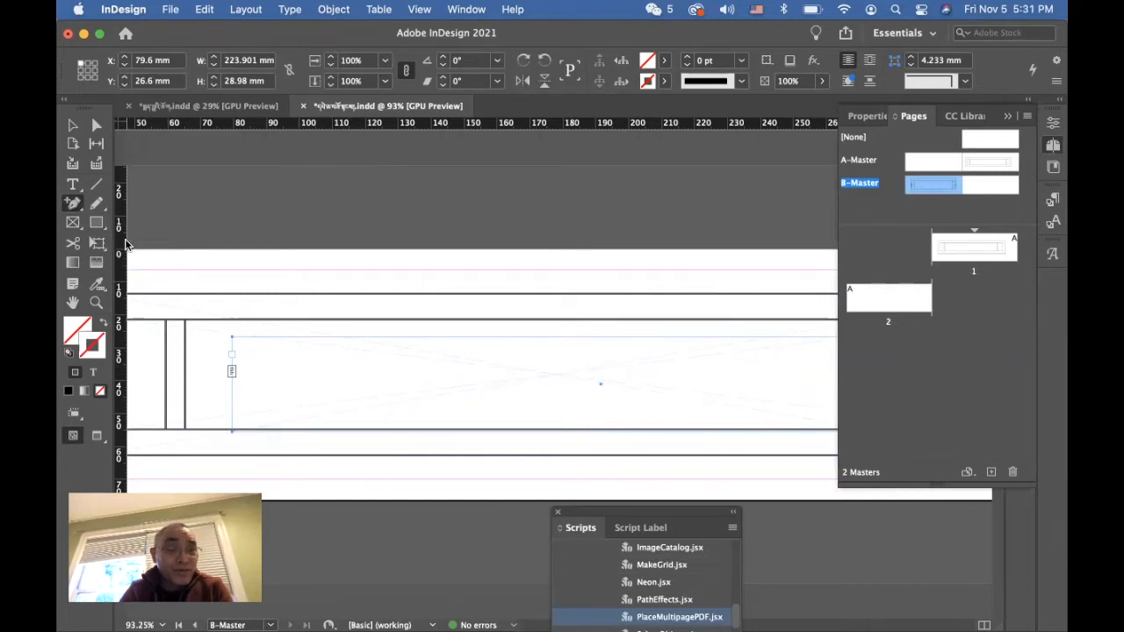
scroll(263, 351, "up", 5, "alt")
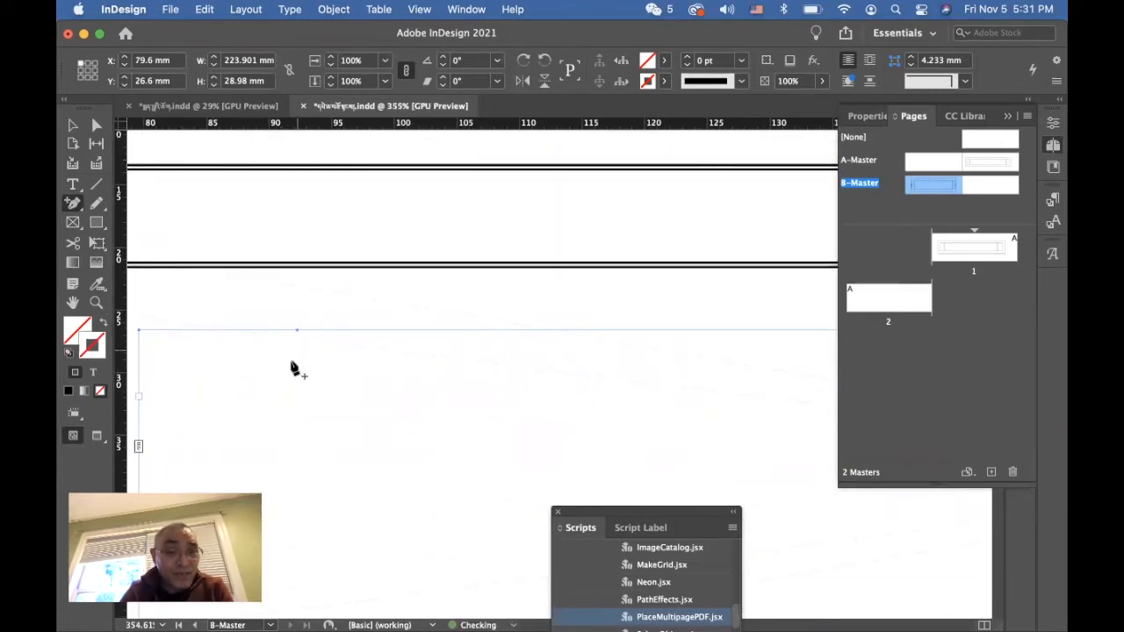
scroll(293, 369, "down", 2)
scroll(293, 369, "left", 3)
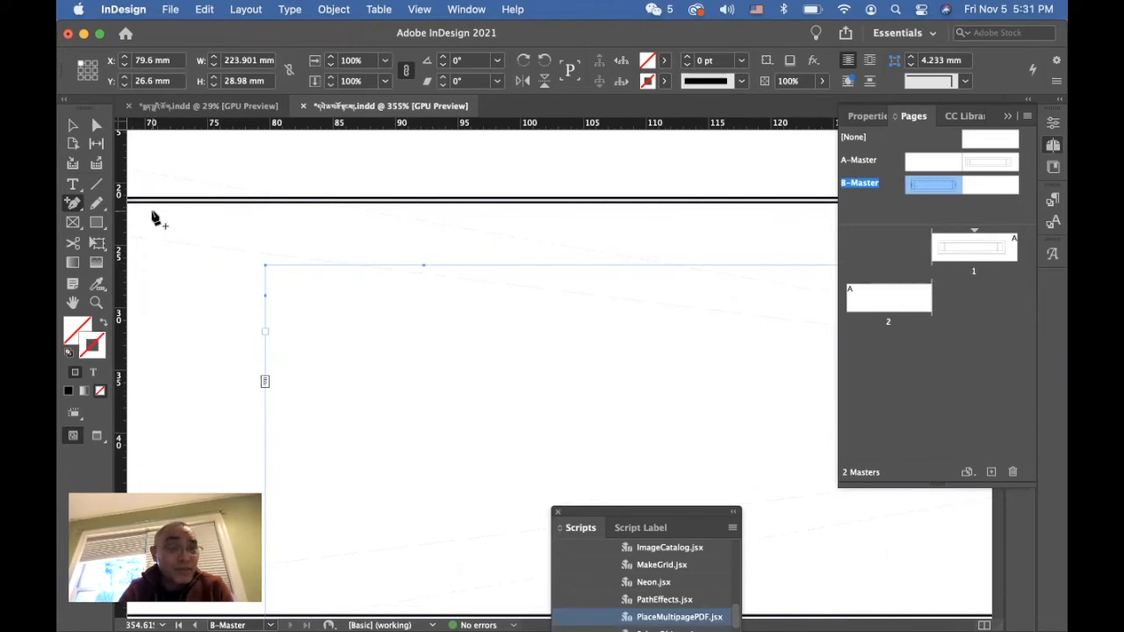
Notch the main text frame by moving its upper-left corner point inward to about X 92.2 mm, Y 29.1 mm.
left_click(75, 208)
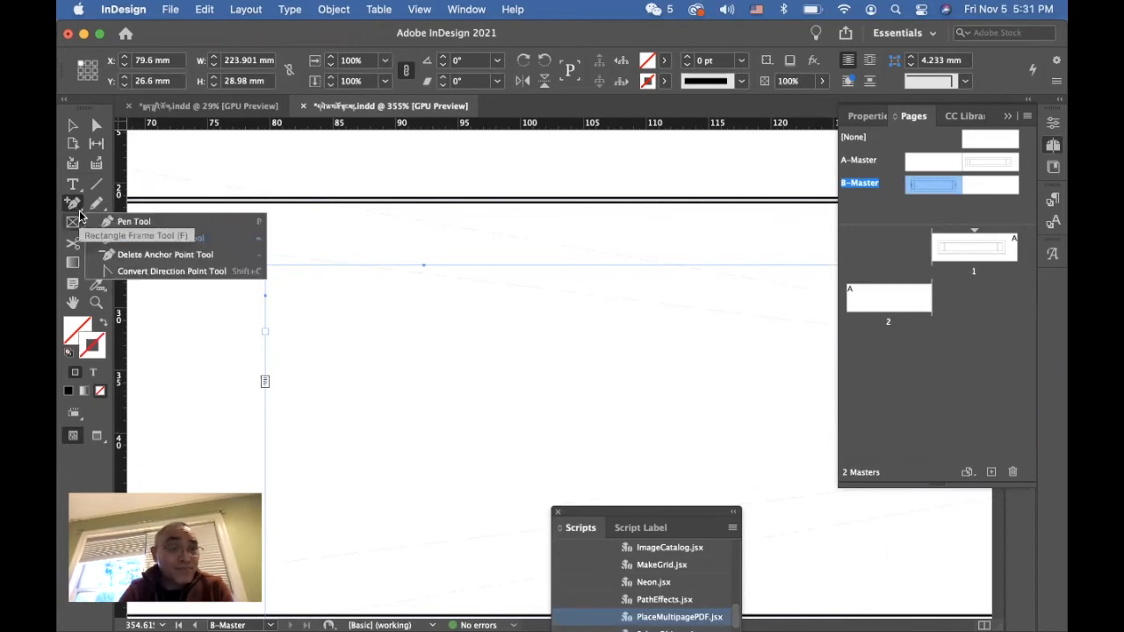
left_click(122, 275)
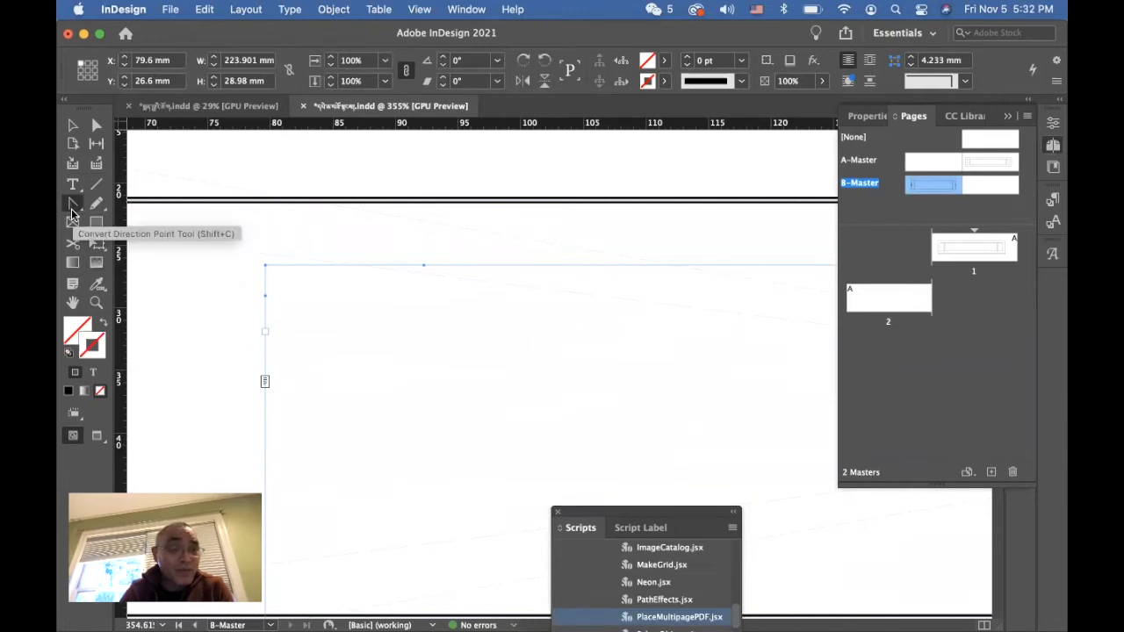
left_click(265, 265)
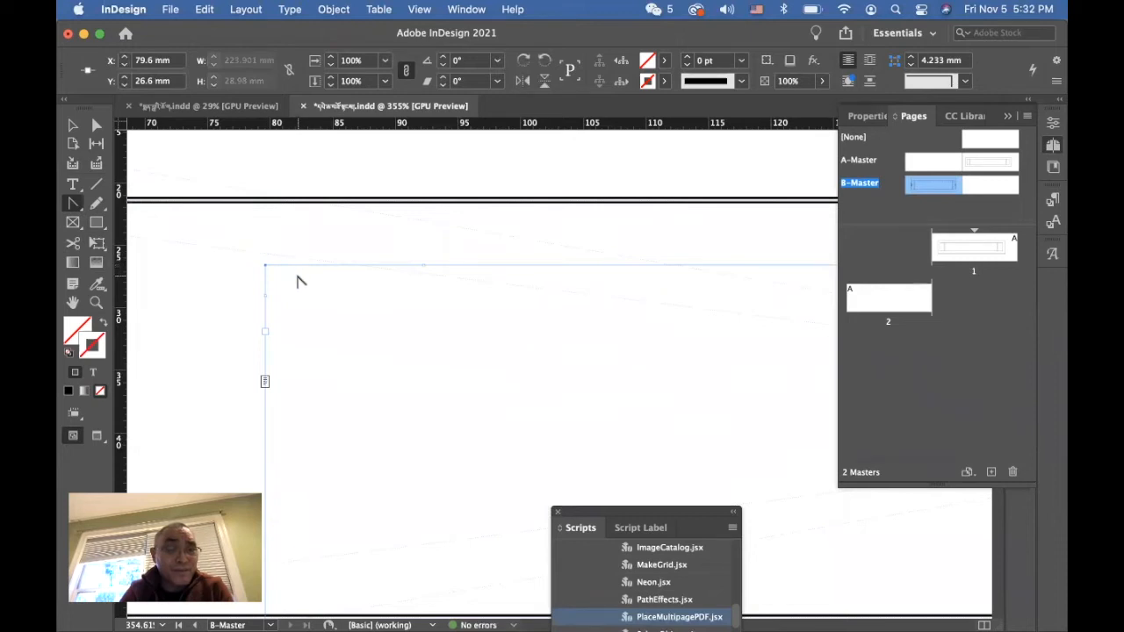
left_click(96, 126)
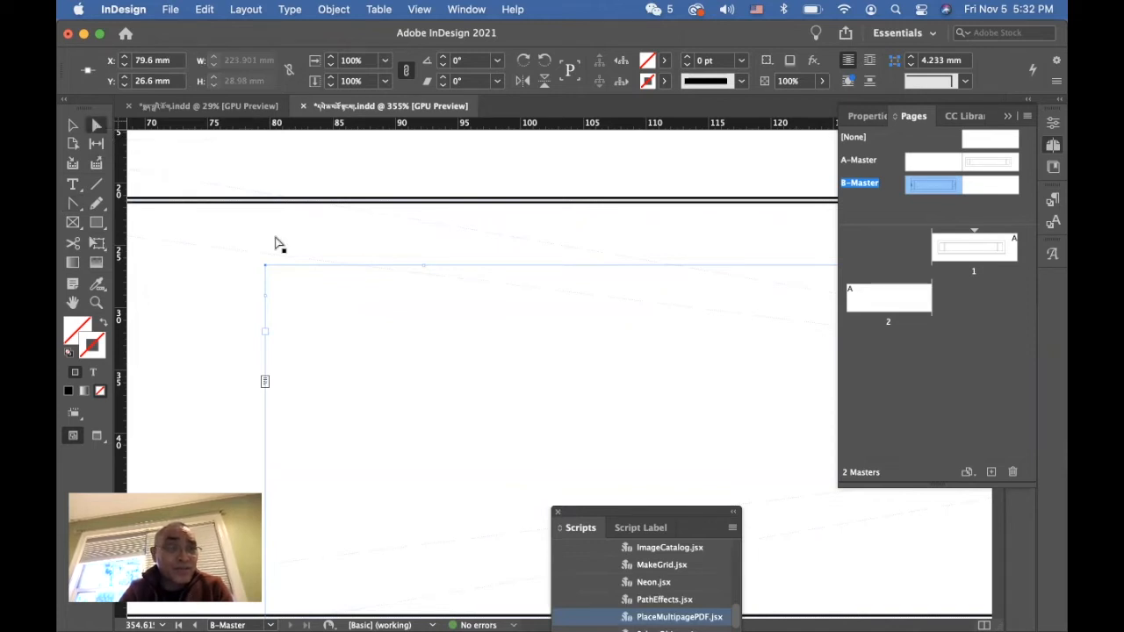
left_click_drag(265, 265, 425, 298)
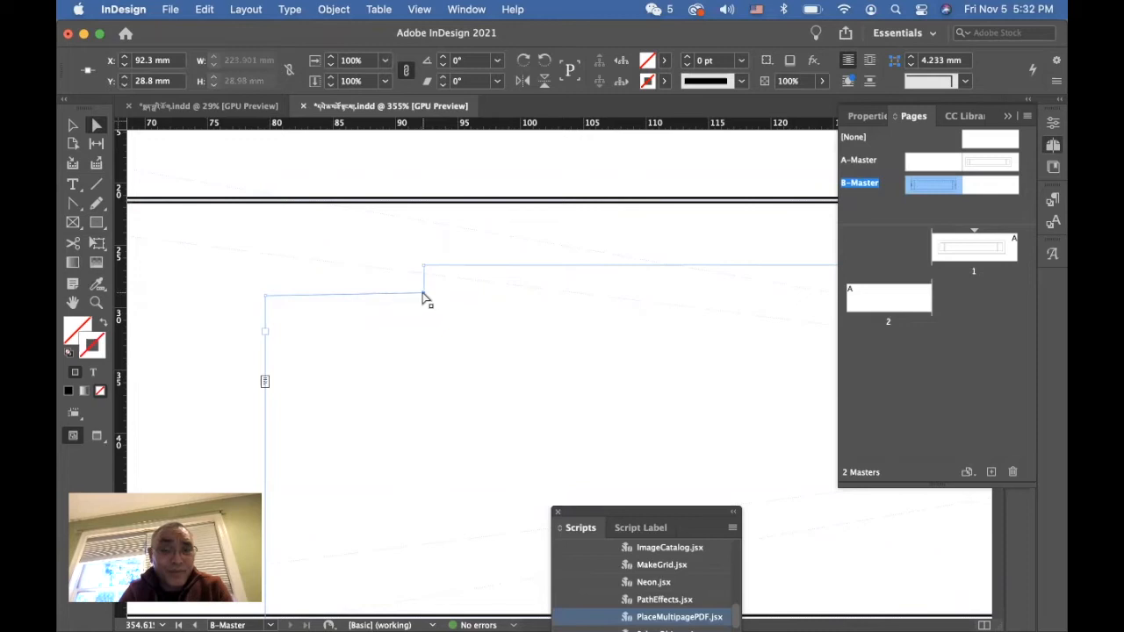
left_click_drag(425, 300, 422, 303)
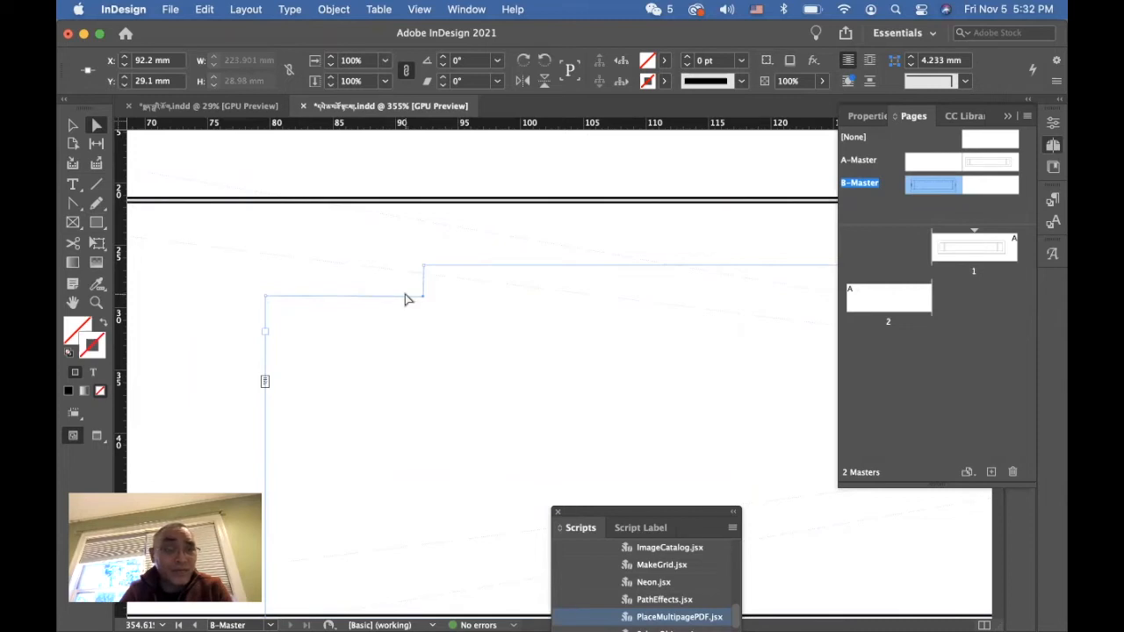
Create a small text frame over the notch, paste the Tibetan opening mark into it and widen the gap between its two vertical strokes.
left_click(74, 187)
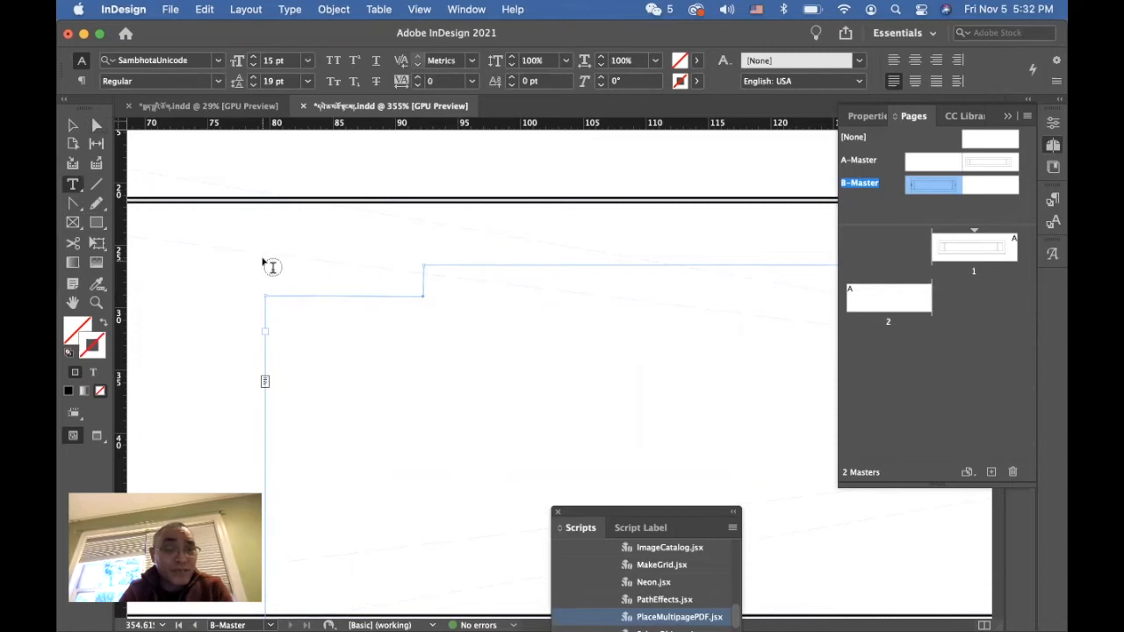
left_click_drag(263, 259, 423, 303)
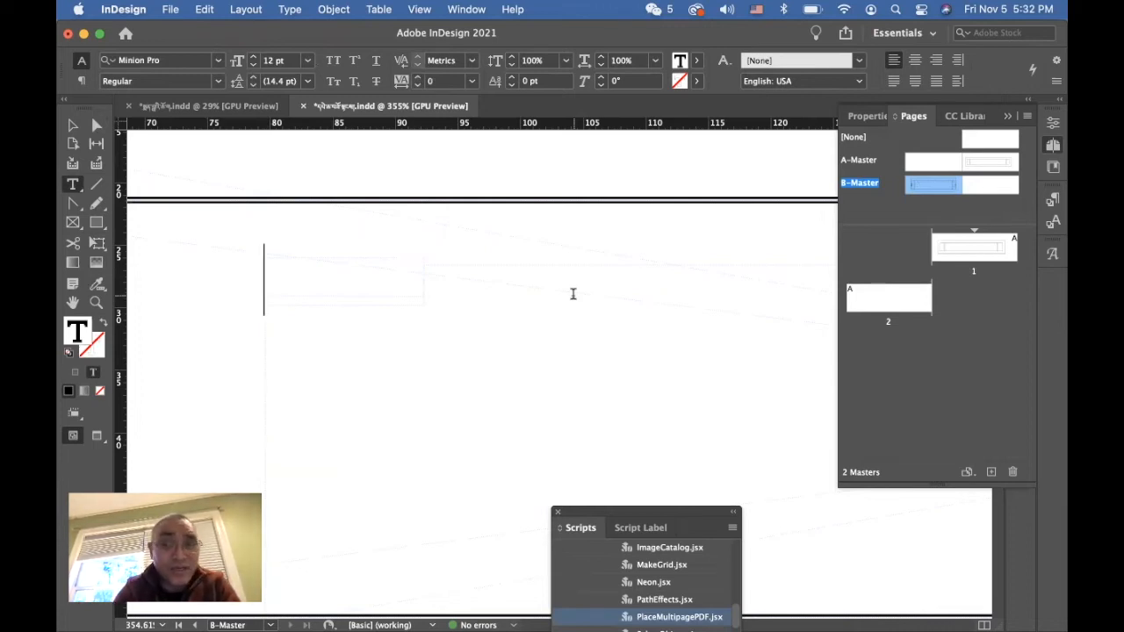
key("super+v")
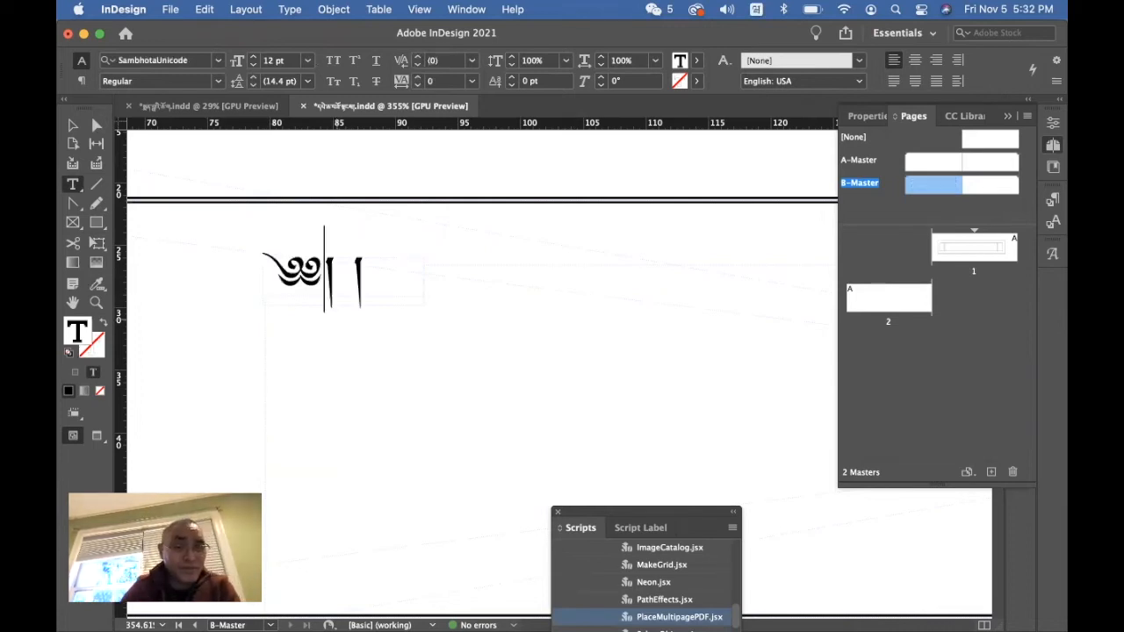
left_click(355, 277)
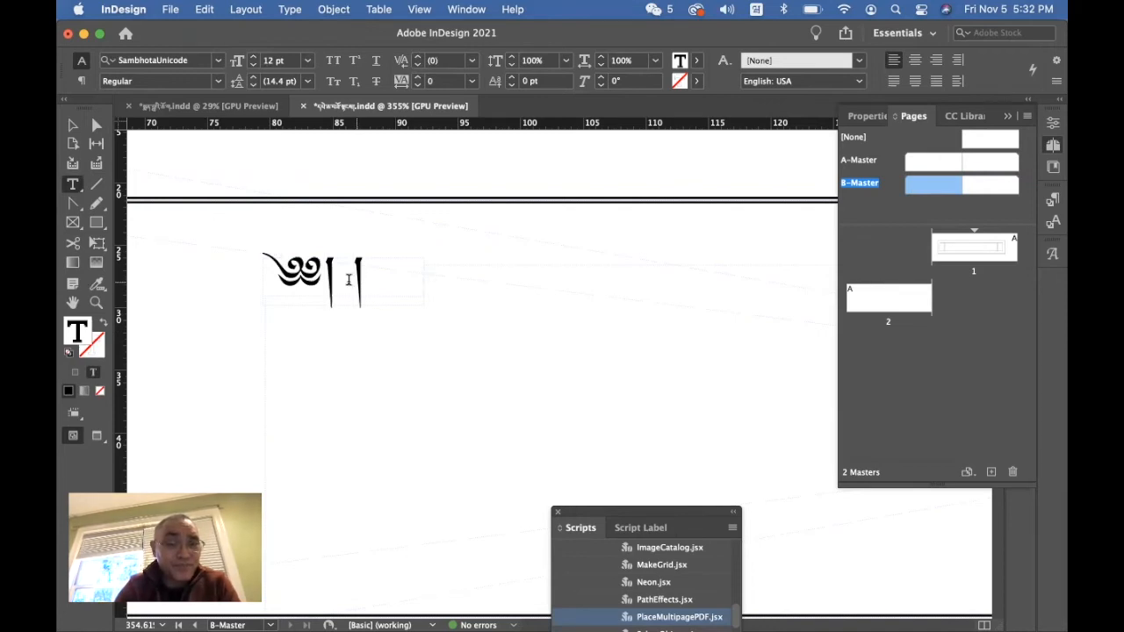
left_click_drag(355, 278, 340, 278)
key("BackSpace")
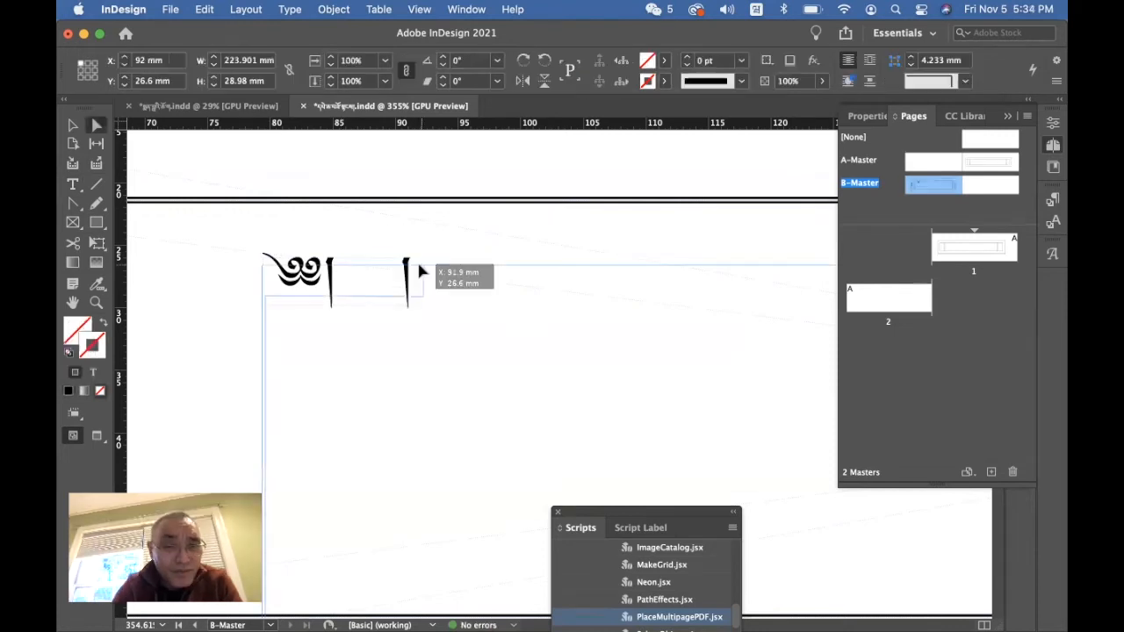
Narrow the main text frame's notch by shifting its inner vertical edge to about X 91.6 mm.
left_click_drag(417, 259, 425, 274)
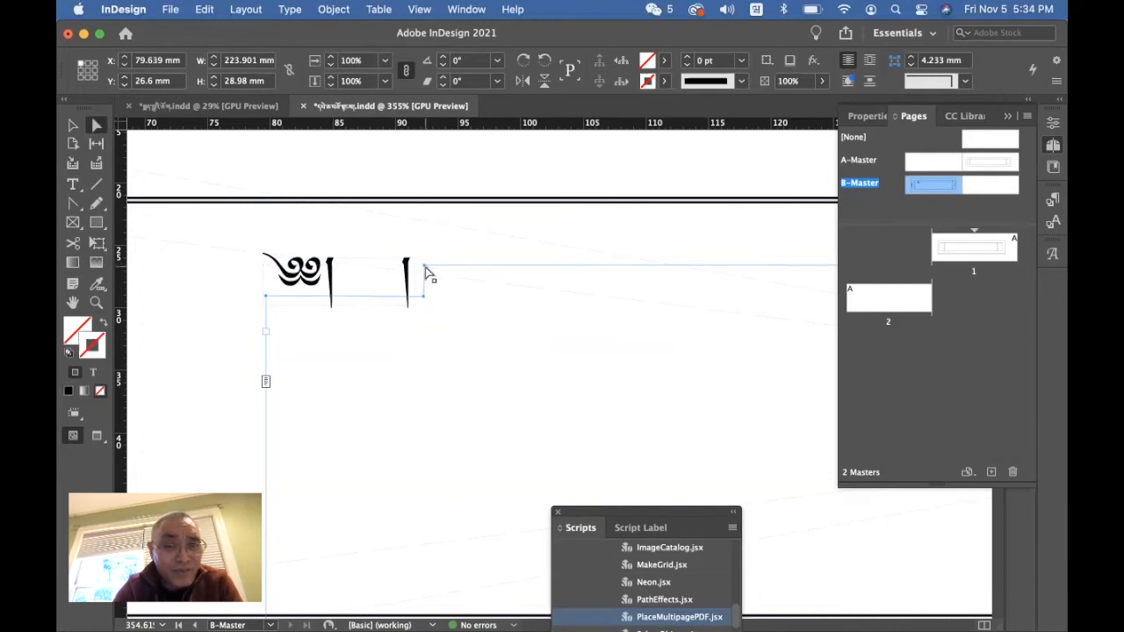
left_click_drag(424, 266, 417, 300)
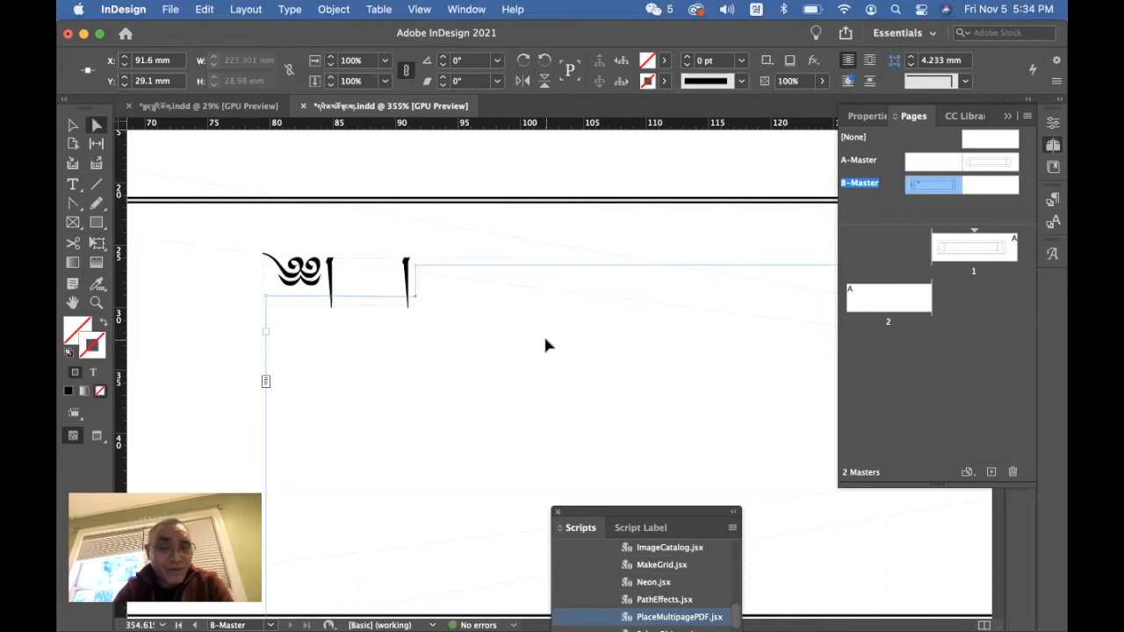
Move the opening-mark frame and the main text frame together to X 65.6 mm, Y 23.3 mm, against the narrow side frame.
left_click(72, 125)
left_click(370, 294)
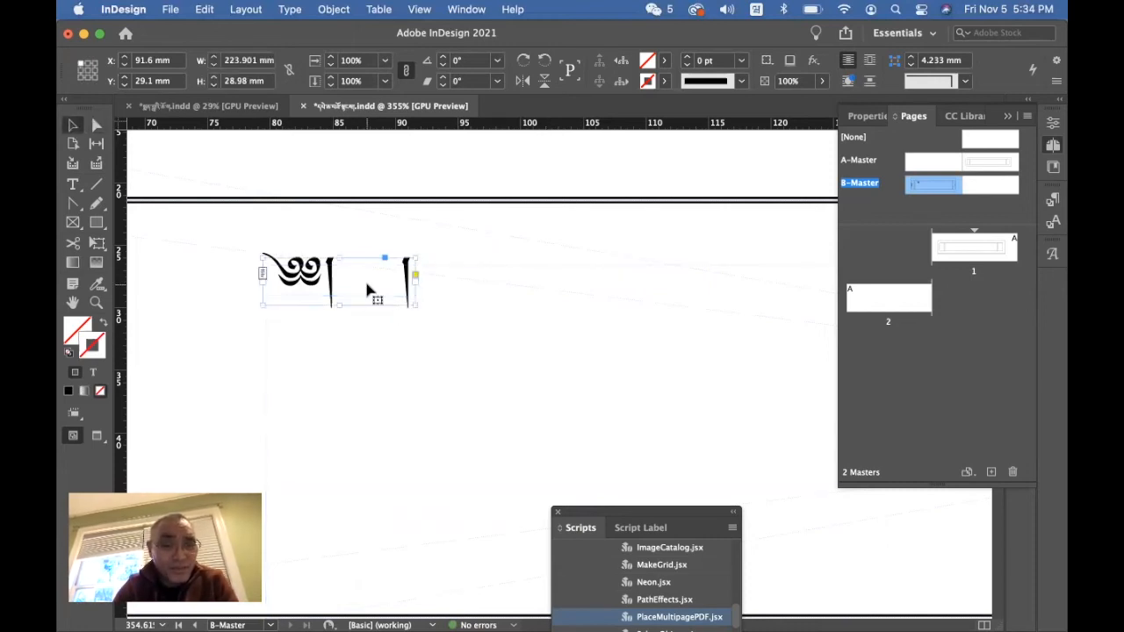
left_click(494, 338, "shift")
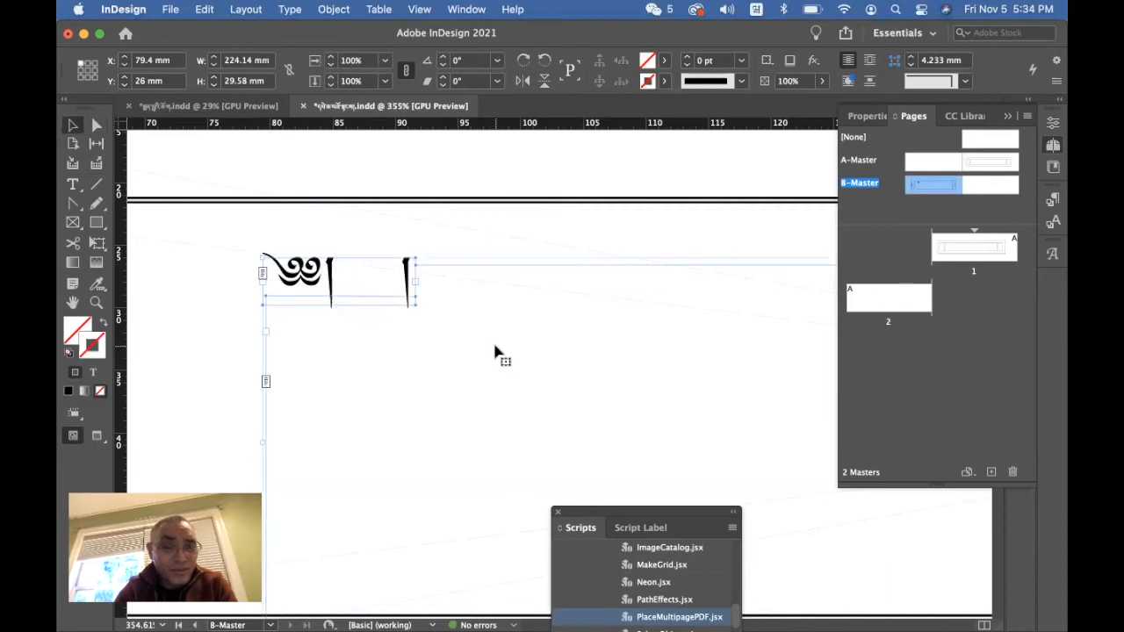
scroll(494, 346, "left", 10)
scroll(494, 346, "down", 4)
scroll(494, 354, "right", 10)
scroll(494, 354, "down", 5)
left_click_drag(597, 368, 431, 334)
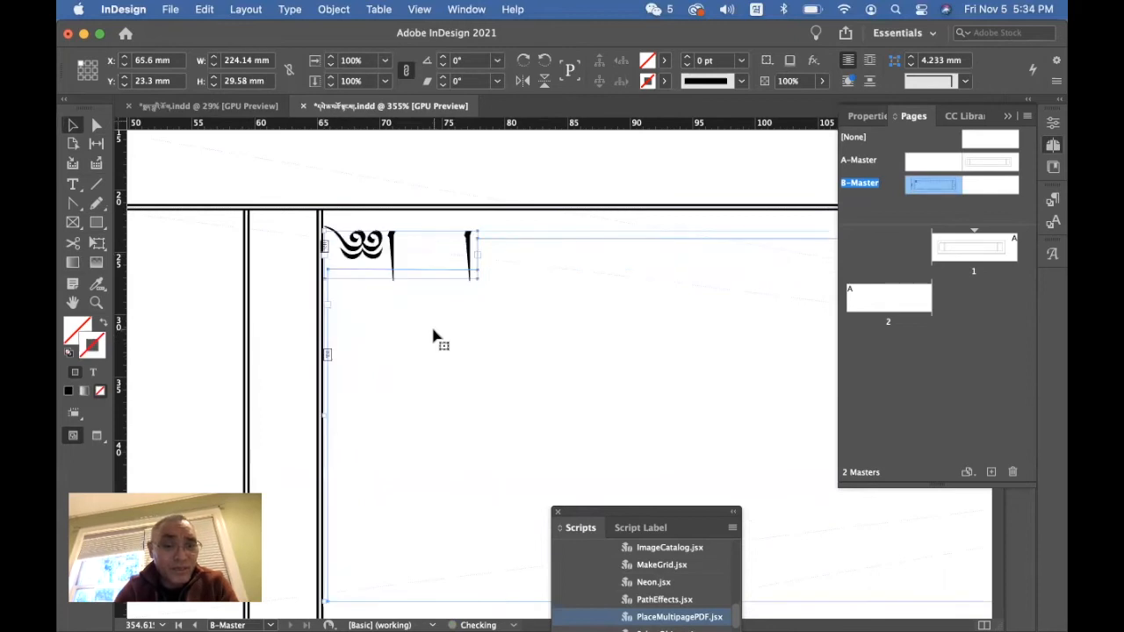
Copy the whole story from the other open document and paste it into the main text frame on B-Master.
left_click(197, 106)
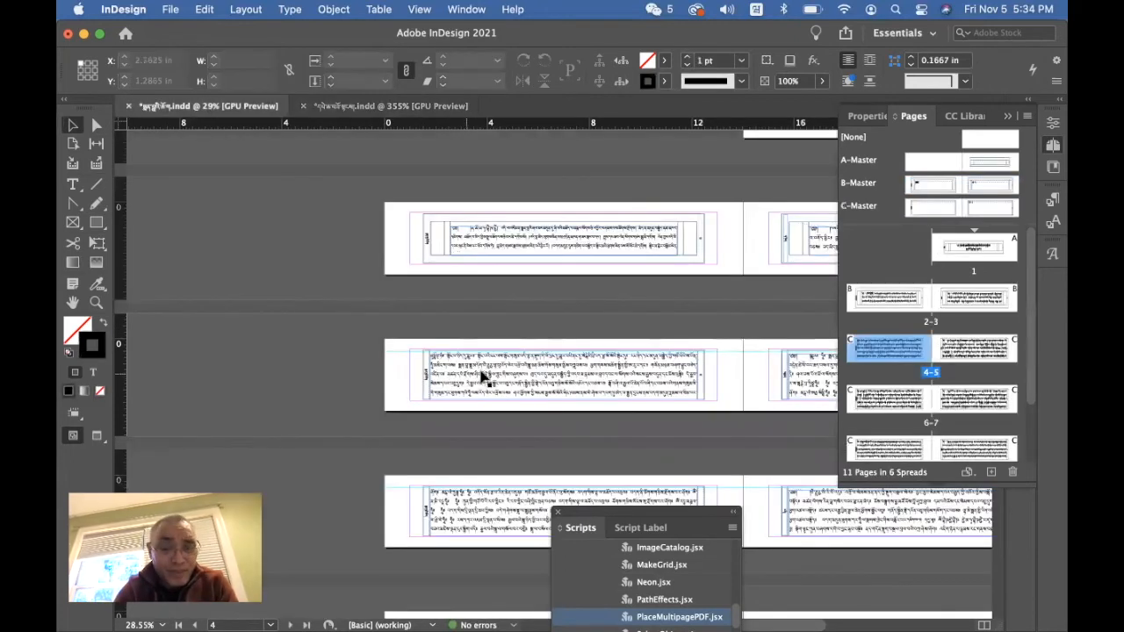
left_click(73, 188)
left_click(548, 353)
key("super+a")
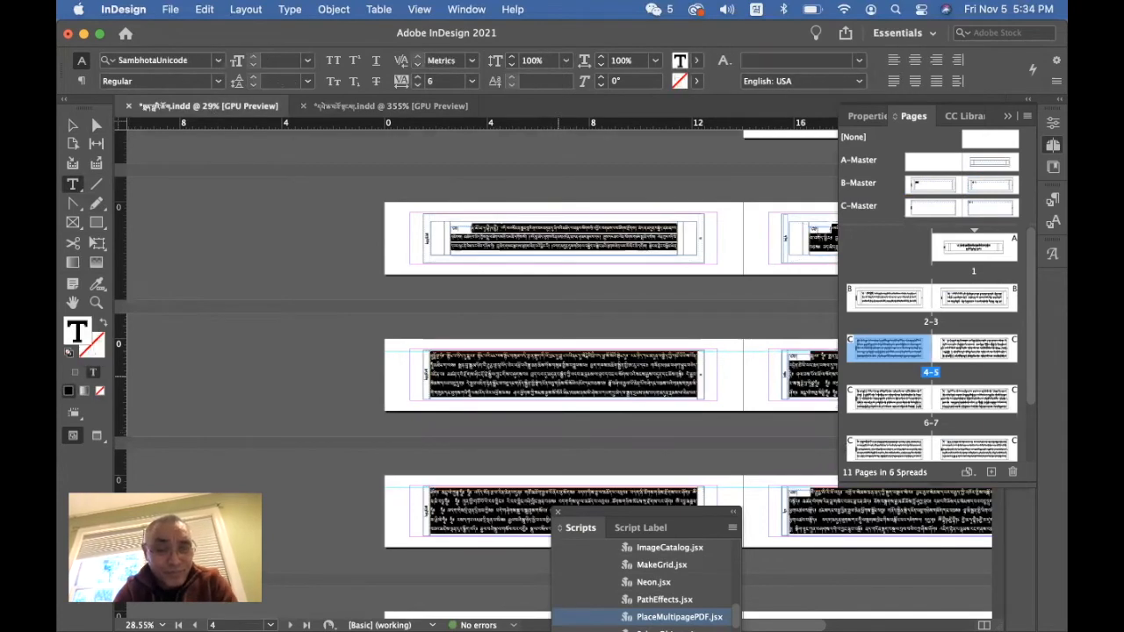
left_click(383, 106)
left_click(541, 321)
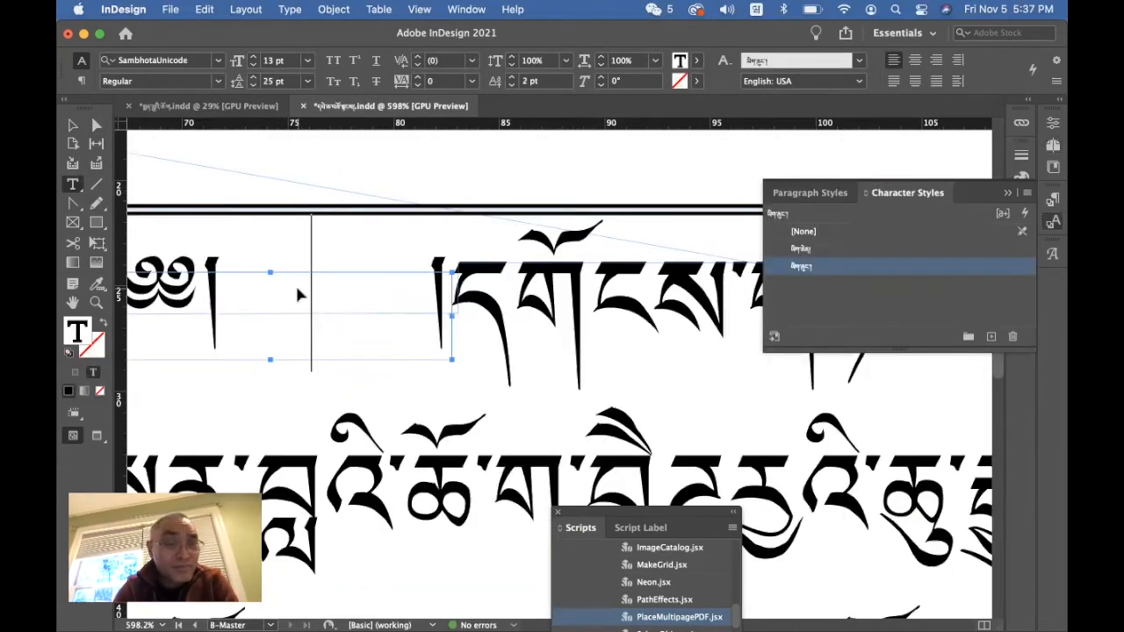
Extend the opening-mark text frame downward to a height of about 6.8 mm so its text fits.
double_click(295, 283)
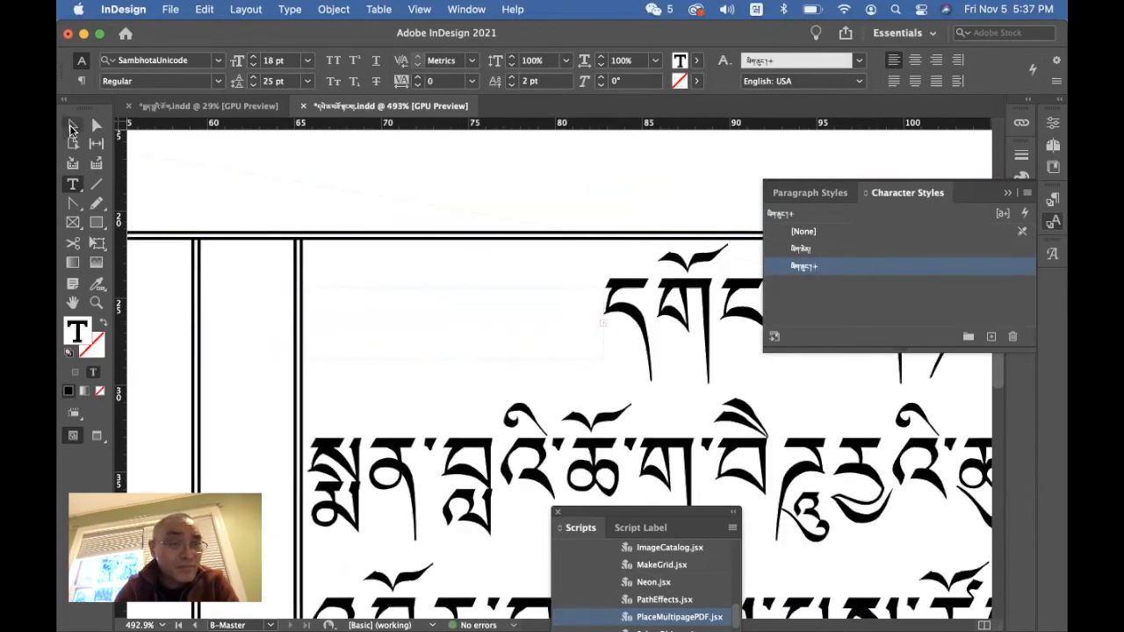
left_click(73, 126)
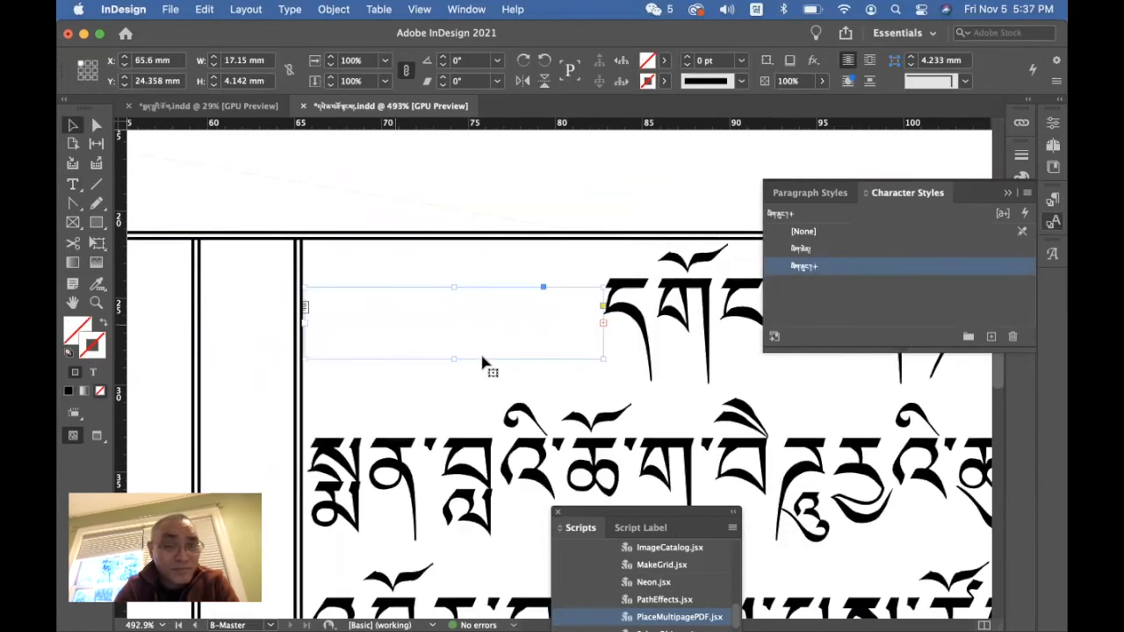
left_click_drag(452, 363, 454, 404)
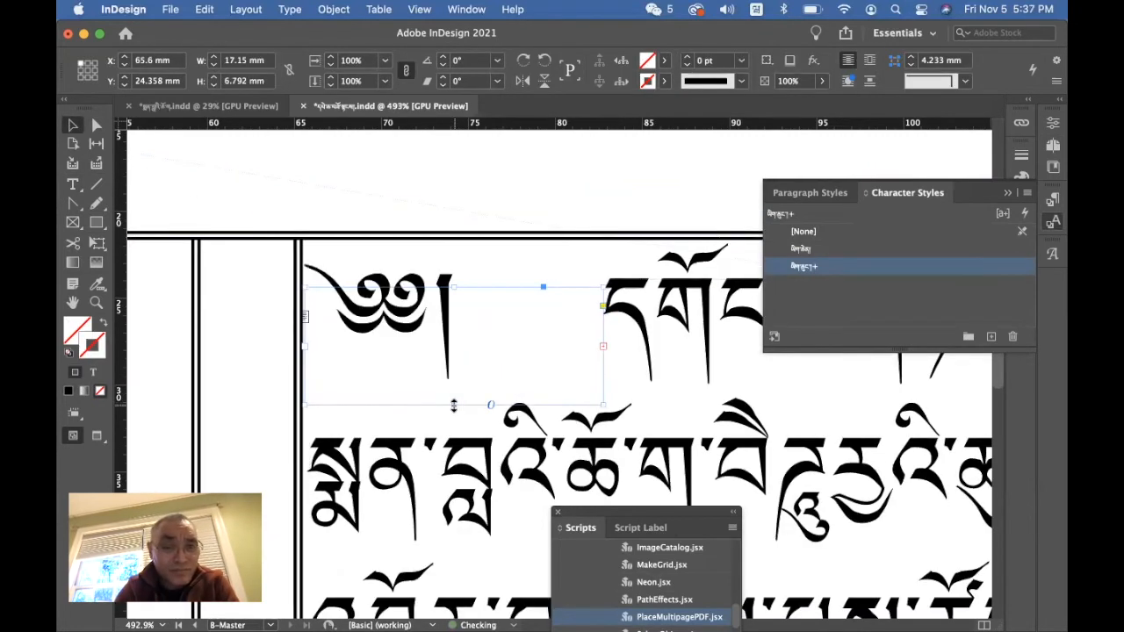
Apply the smaller 13 pt character style to all the text in the opening-mark frame.
double_click(454, 399)
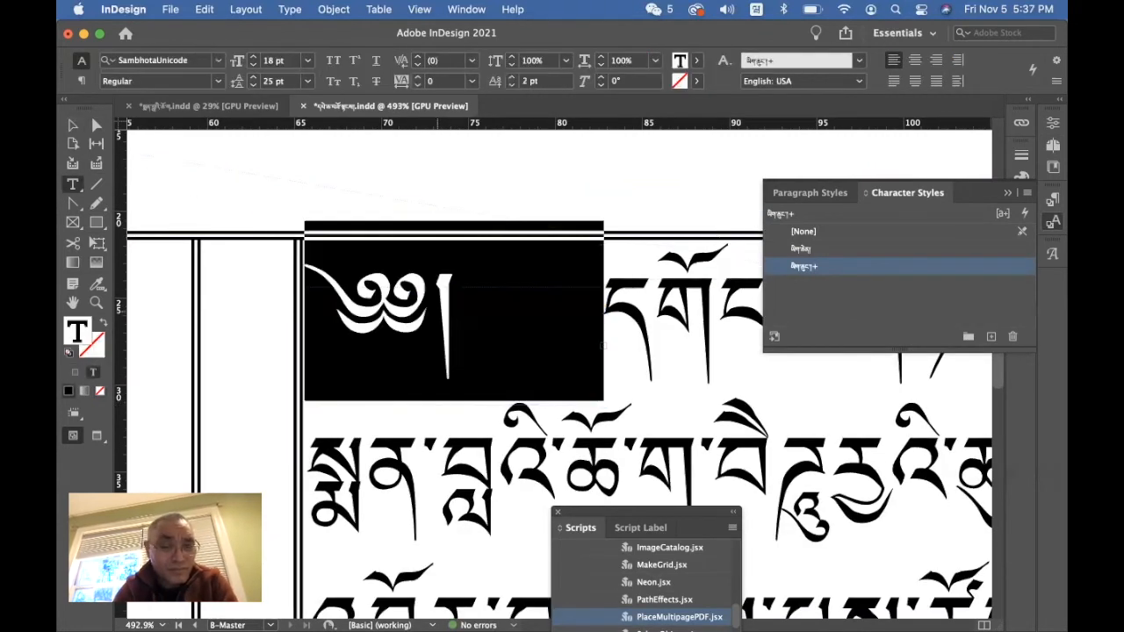
right_click(850, 268)
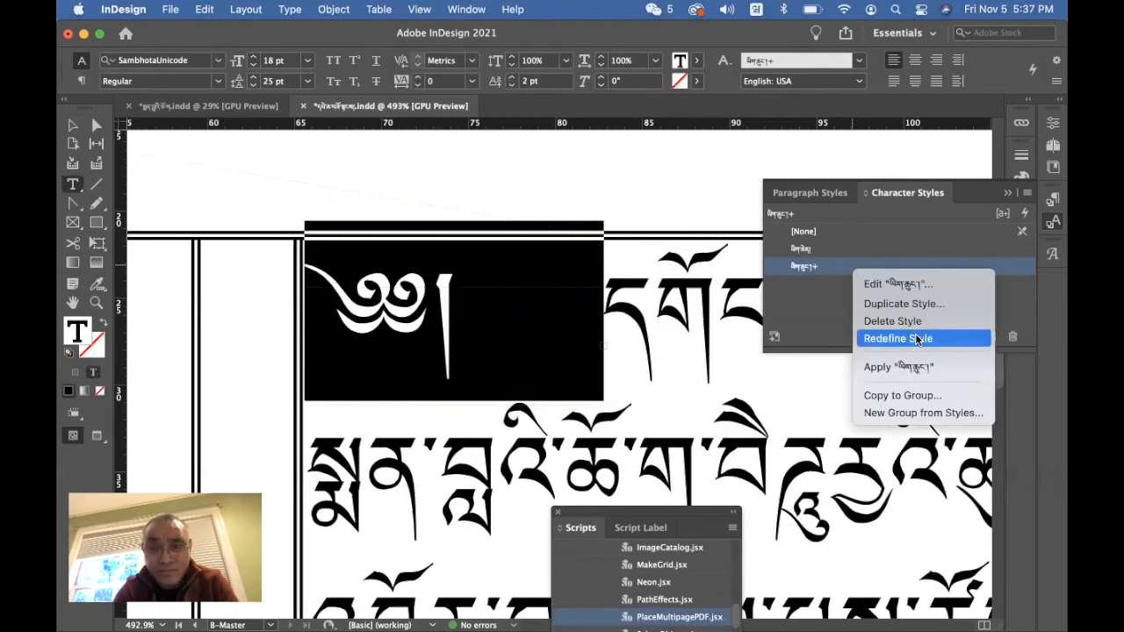
left_click(911, 367)
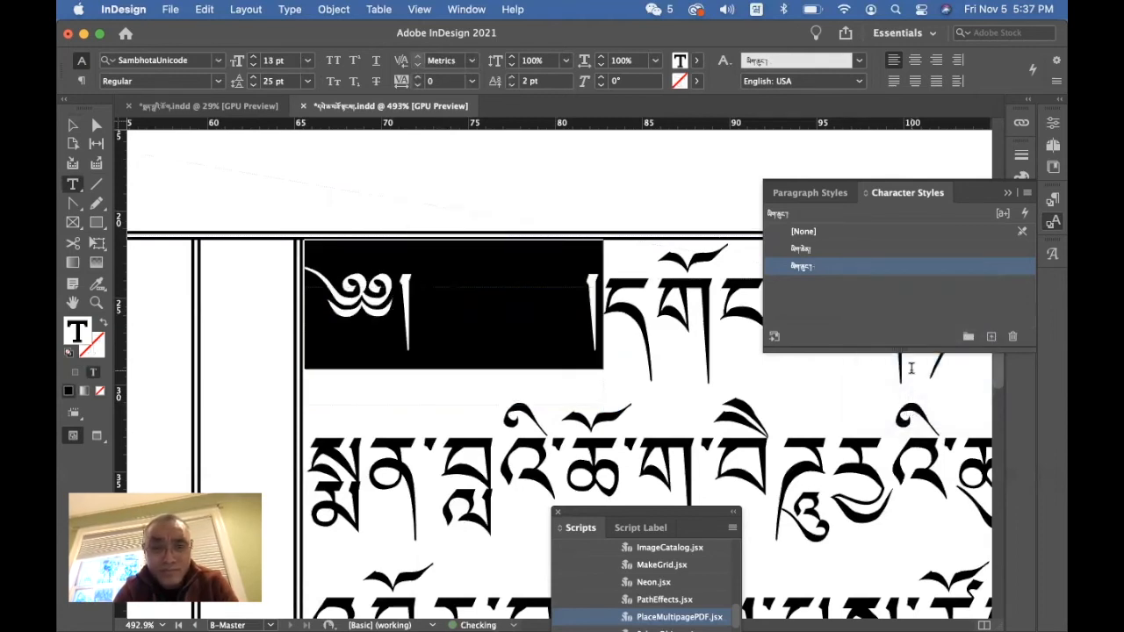
Apply the larger 18 pt character style to the opening mark and the main text, and narrow the opening-mark frame to 16.25 mm.
key("Right")
key("shift+Down")
key("shift+Down")
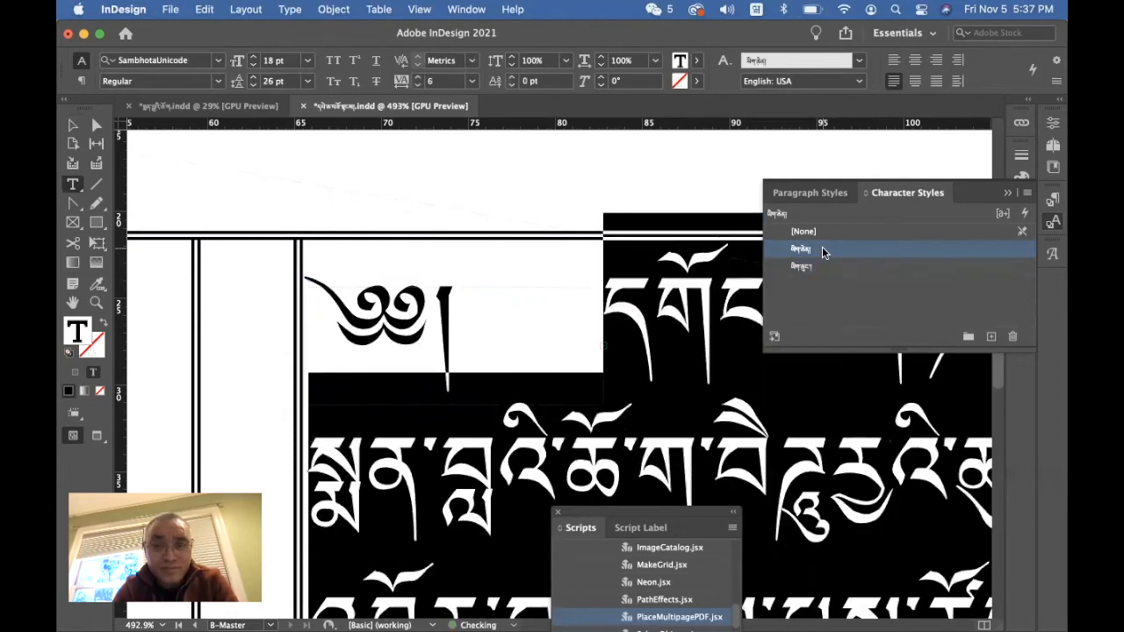
left_click(545, 341)
key("Escape")
scroll(527, 352, "down", 3)
scroll(438, 351, "up", 5)
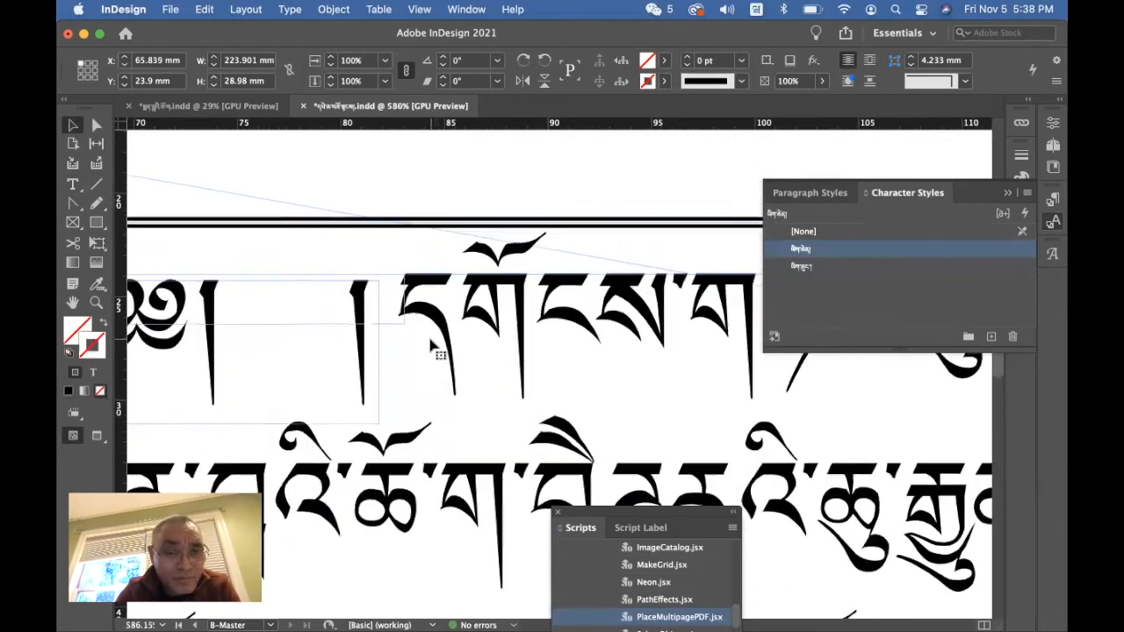
Shift the vertical edge of the main text frame's notch until it meets the right edge of the opening-mark frame.
key("a")
left_click_drag(401, 276, 375, 276)
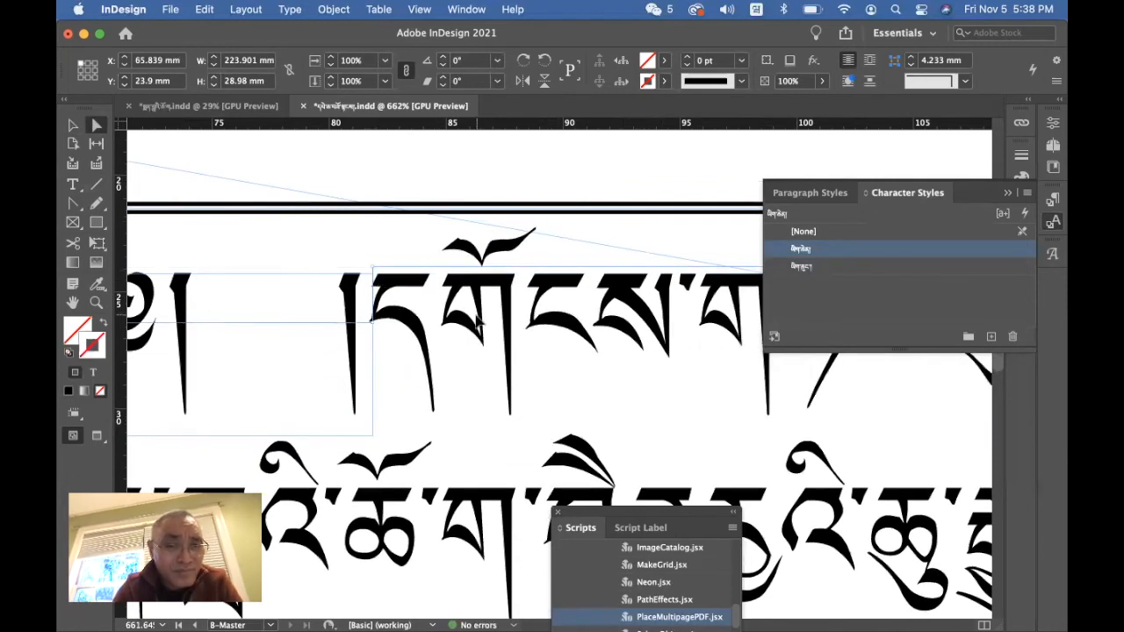
scroll(480, 321, "down", 3)
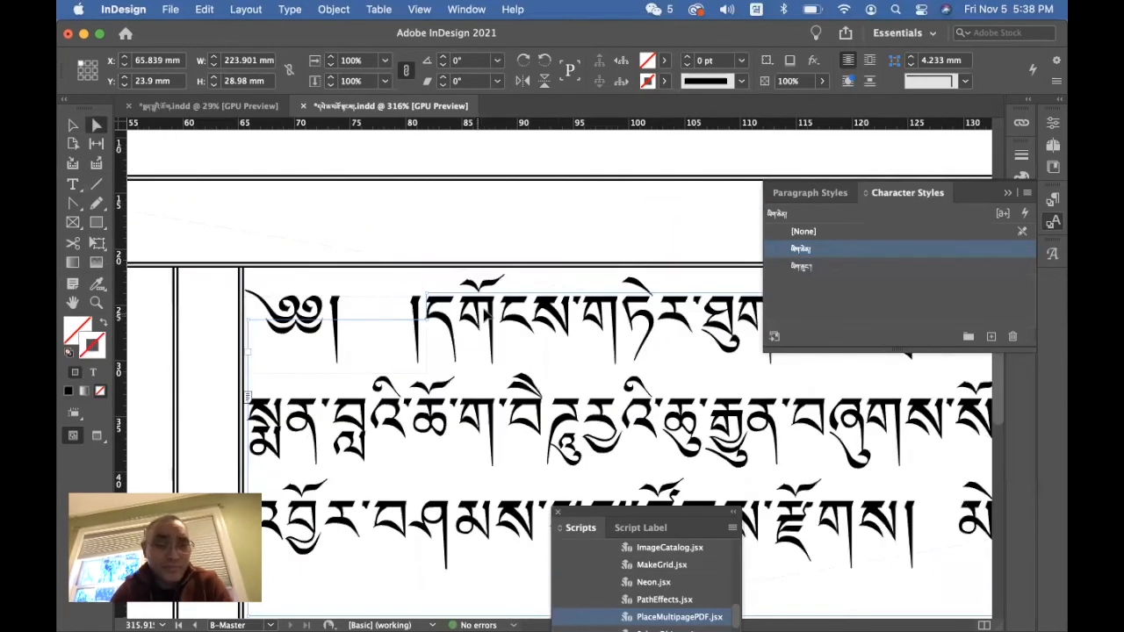
left_click(343, 323)
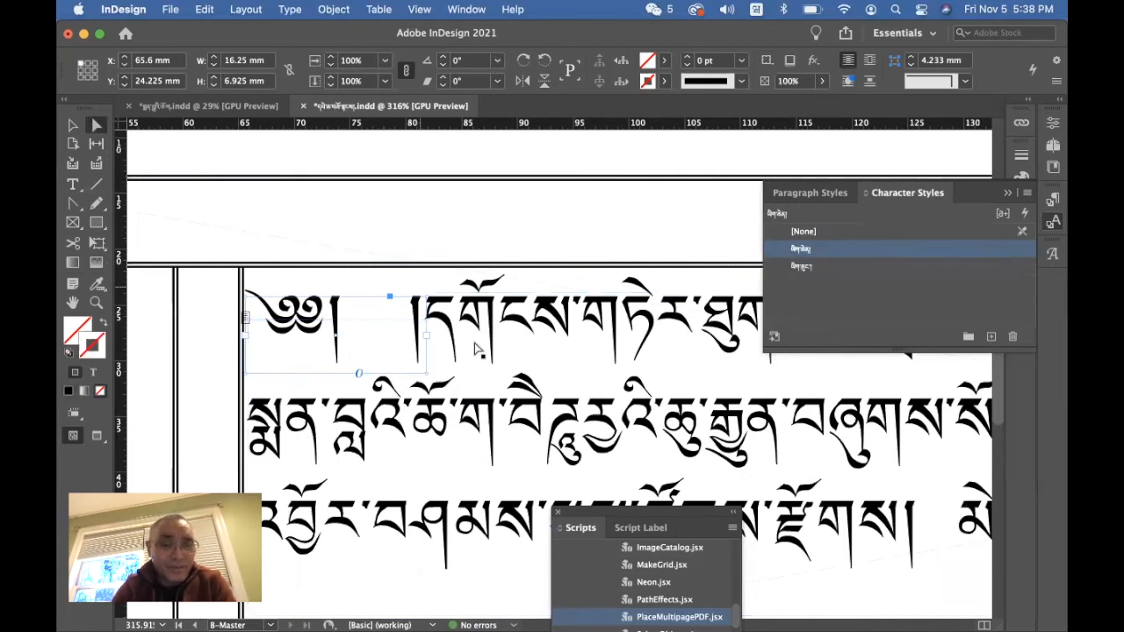
scroll(497, 392, "down", 3)
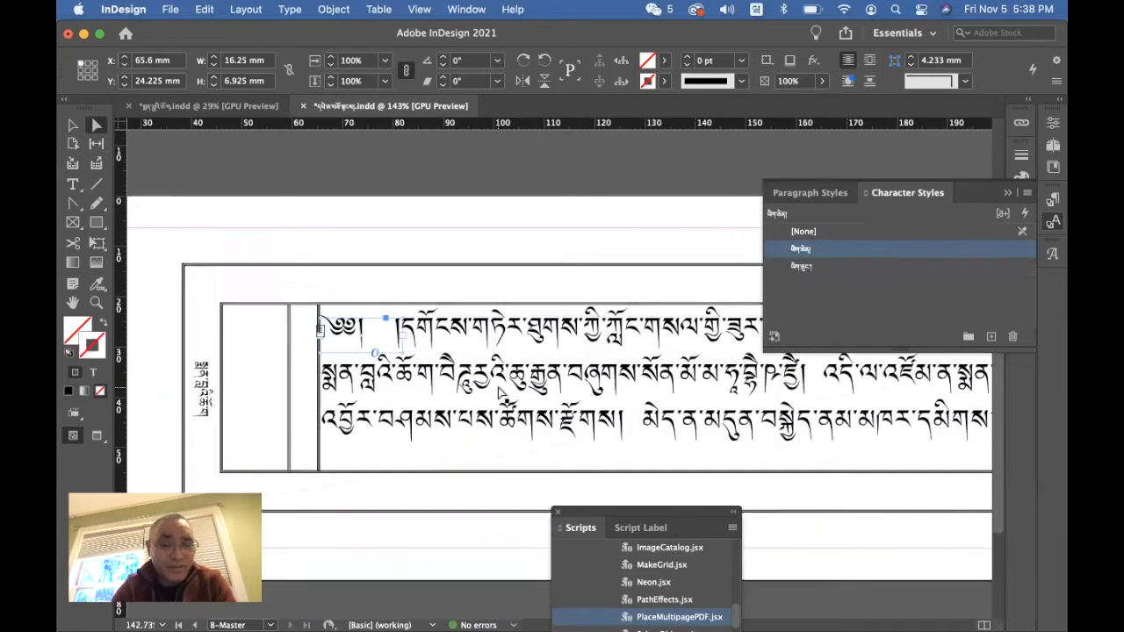
Remove the whole story from the main text frame on B-Master, leaving the opening mark in place.
left_click(504, 254)
left_click(73, 184)
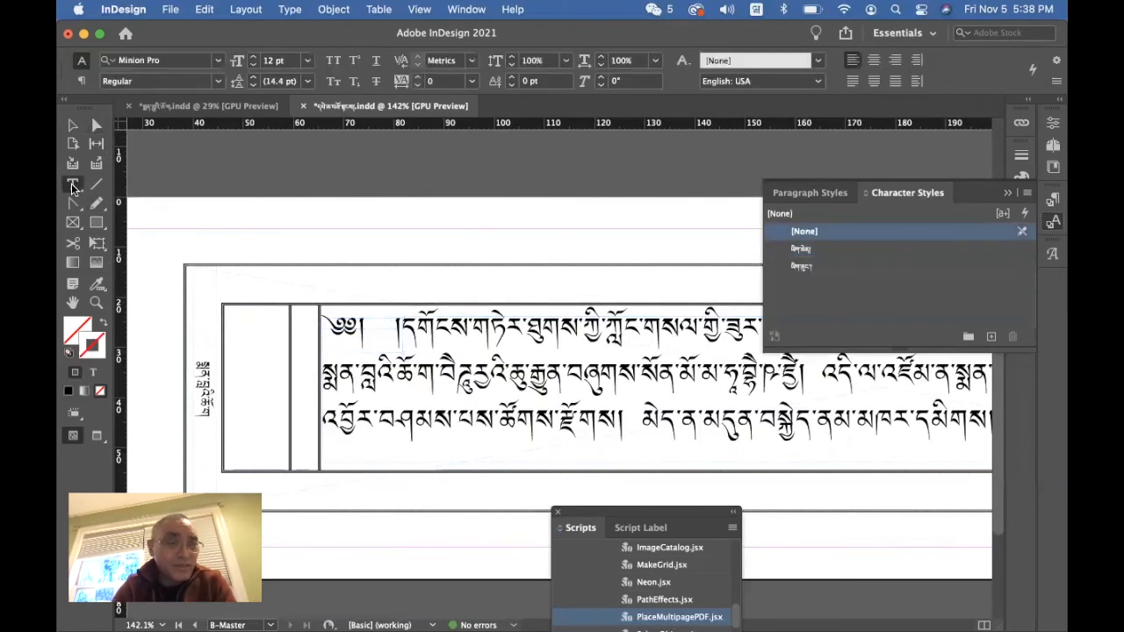
left_click(497, 330)
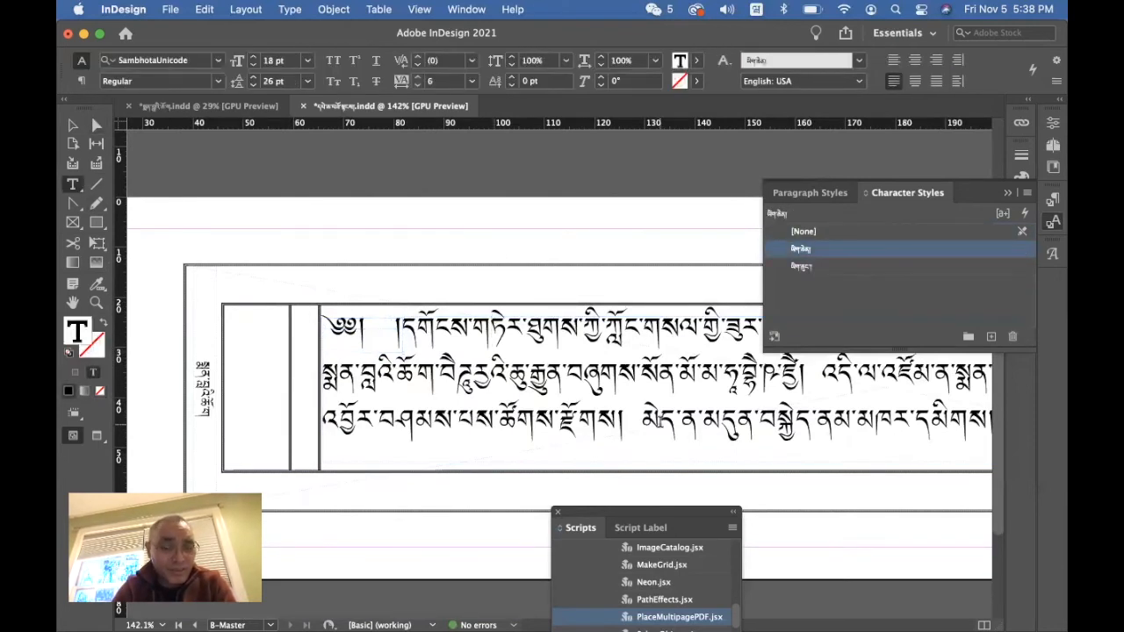
key("super+z")
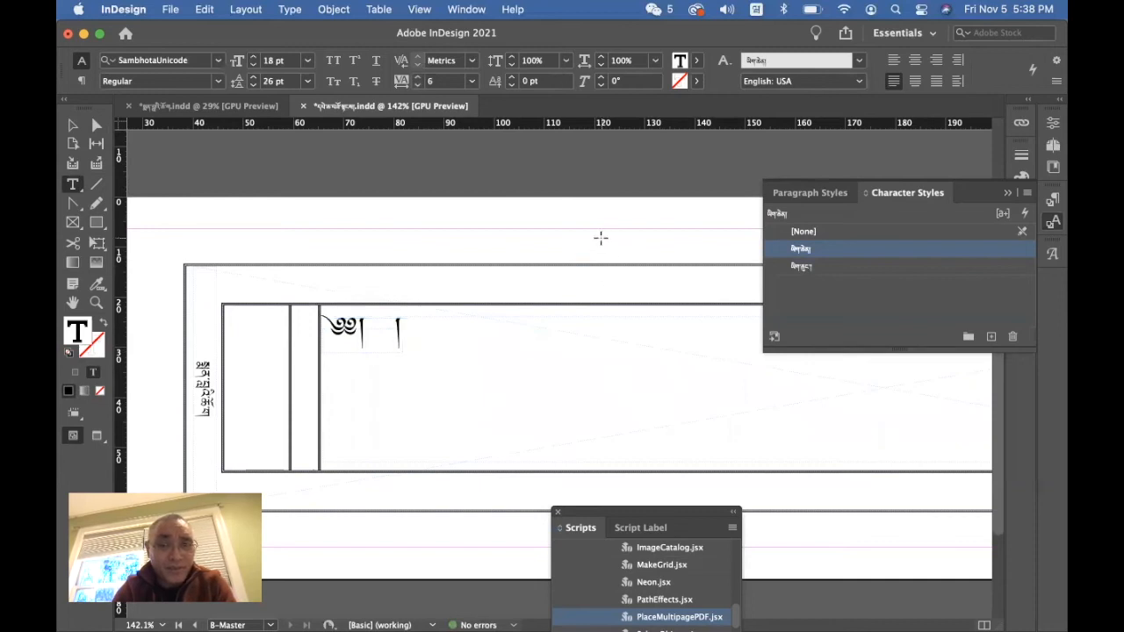
left_click(609, 245)
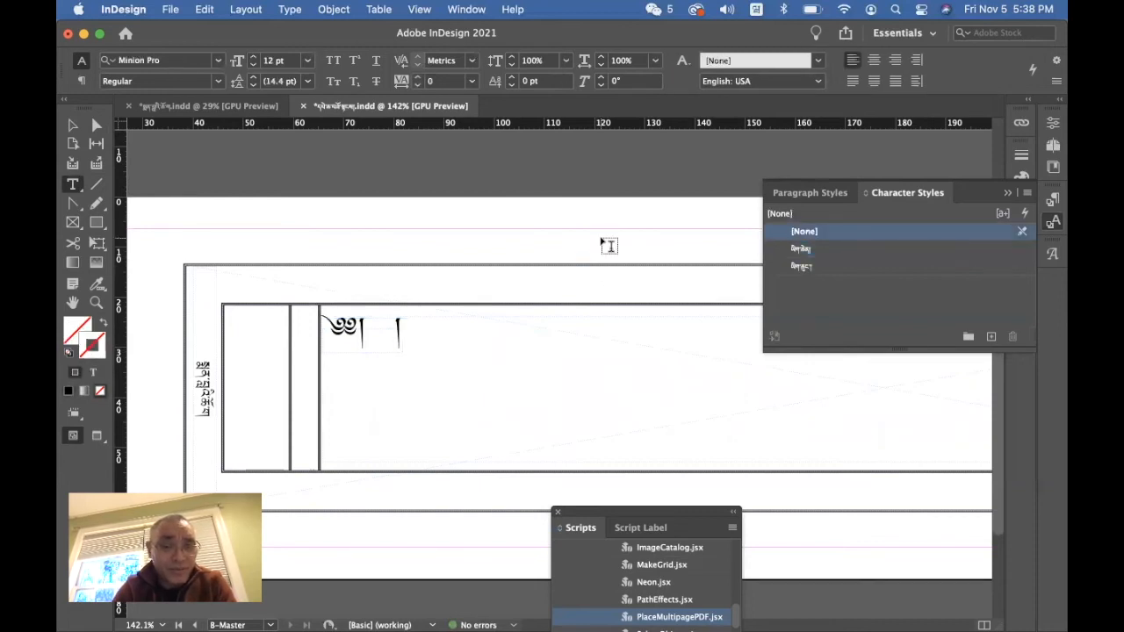
Copy all the layout objects of B-Master's left page onto its right page and position the copy at X 389.6 mm, Y 12 mm.
scroll(578, 382, "right", 10)
scroll(578, 382, "left", 10)
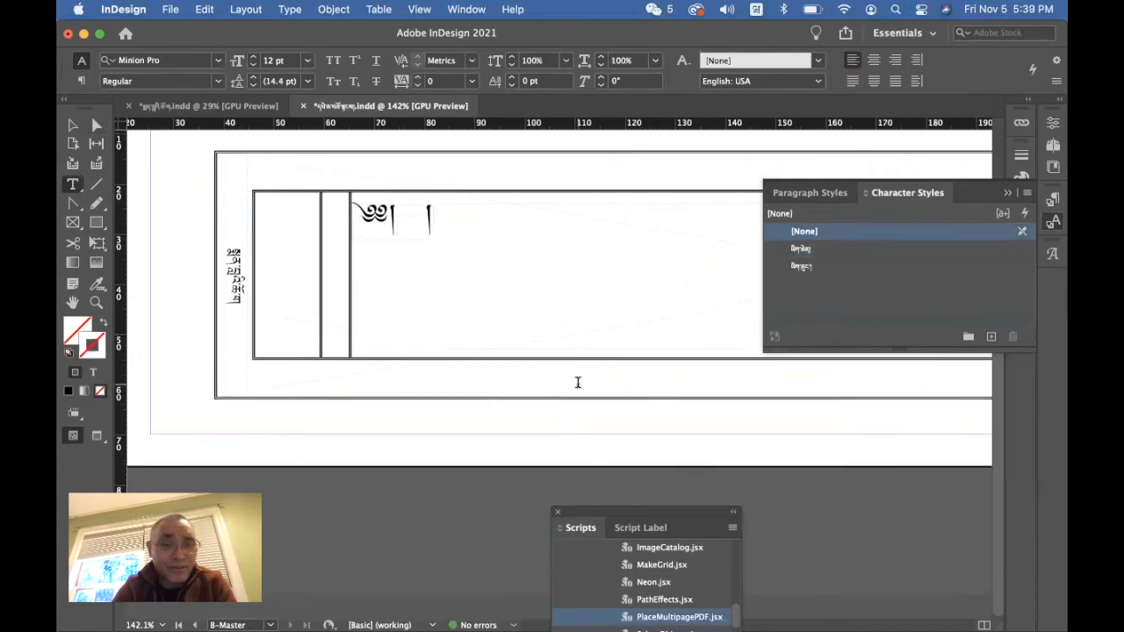
key("super+a")
scroll(579, 387, "right", 8)
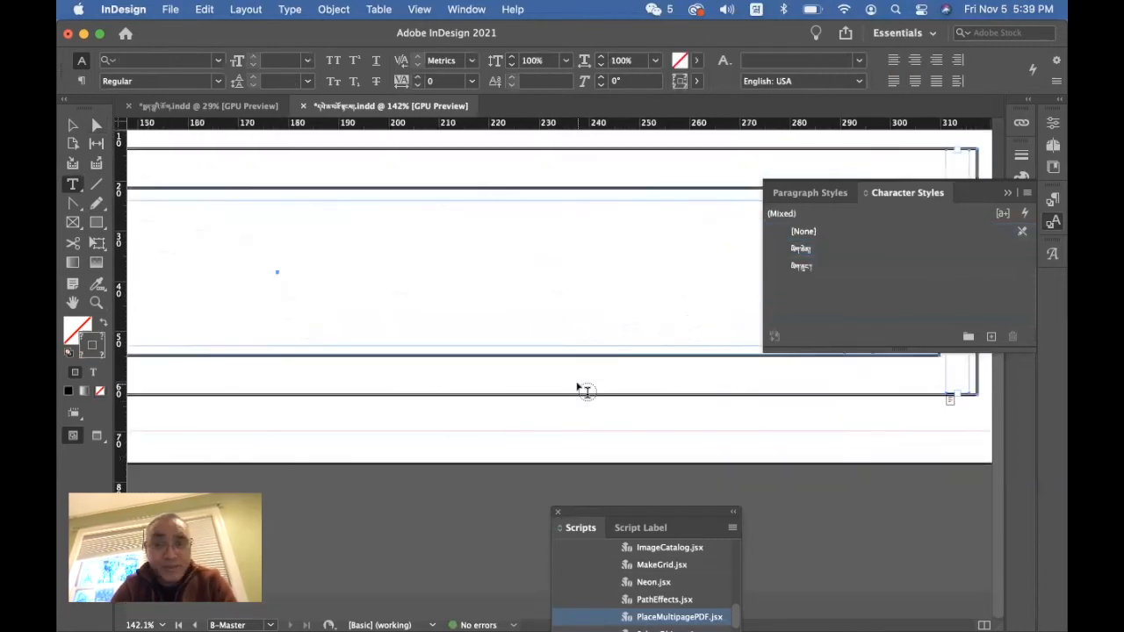
scroll(580, 389, "right", 5)
scroll(578, 387, "down", 3)
scroll(578, 387, "right", 6)
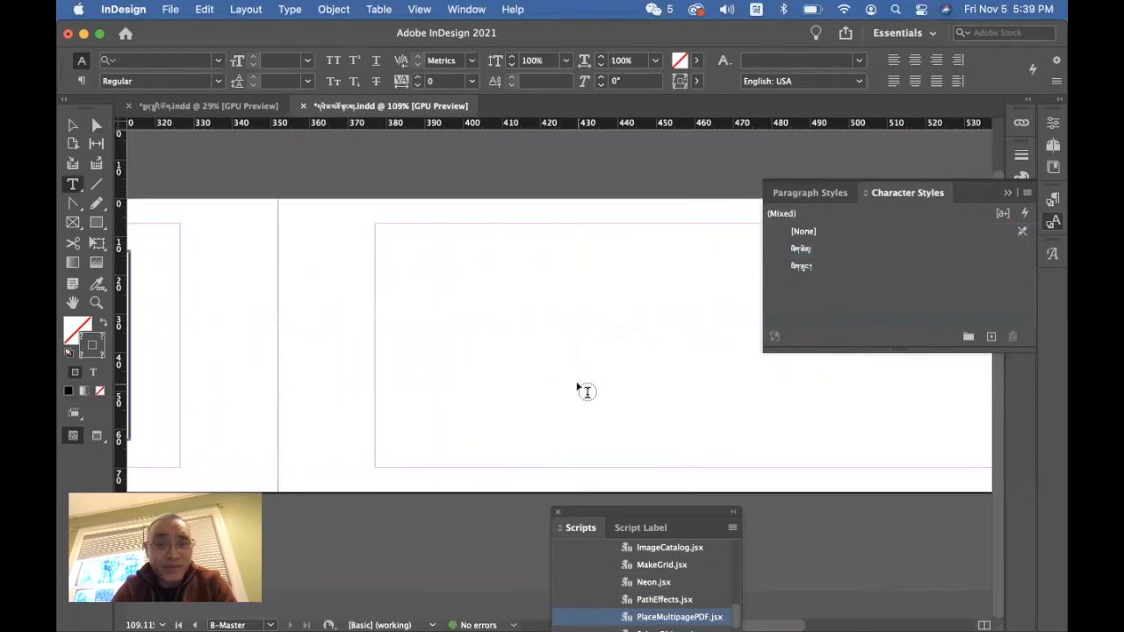
scroll(578, 392, "down", 4)
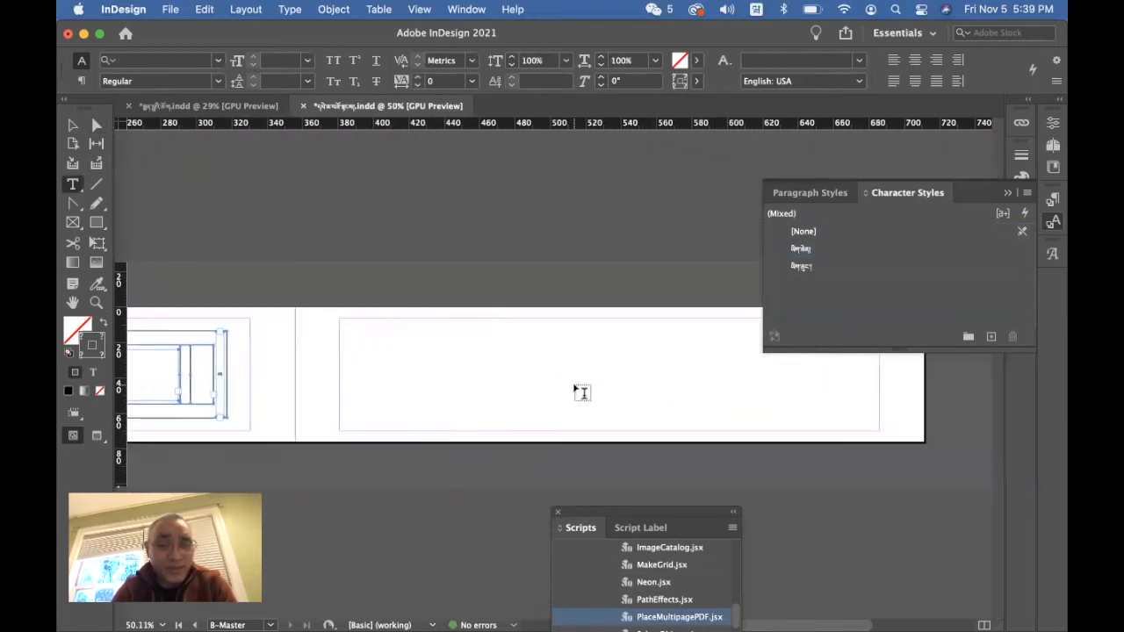
key("Escape")
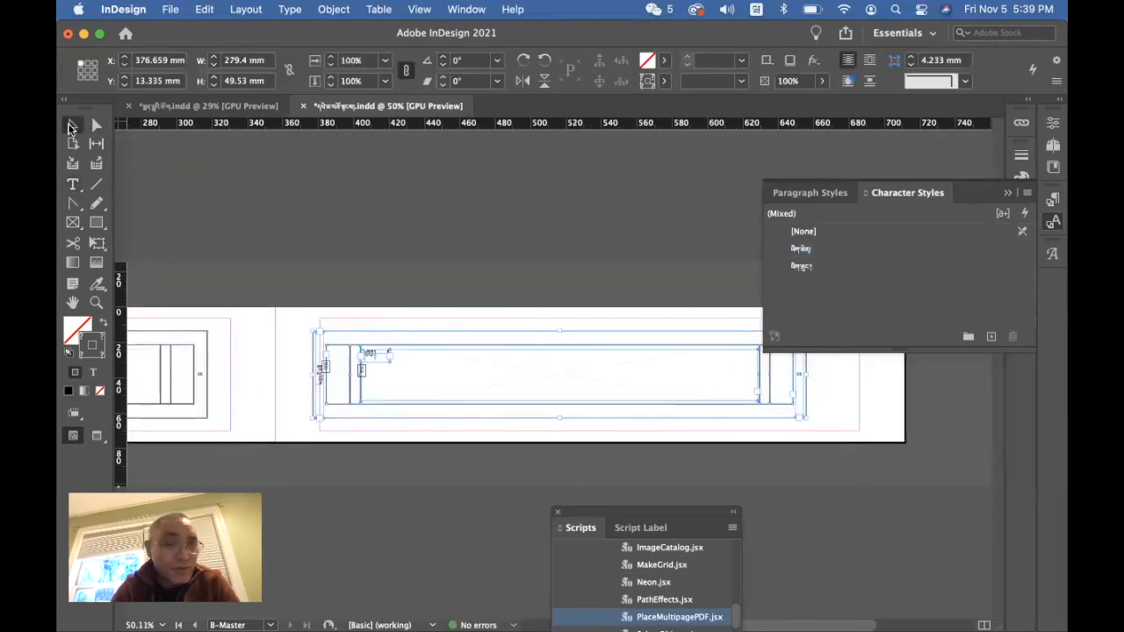
left_click_drag(426, 392, 466, 395)
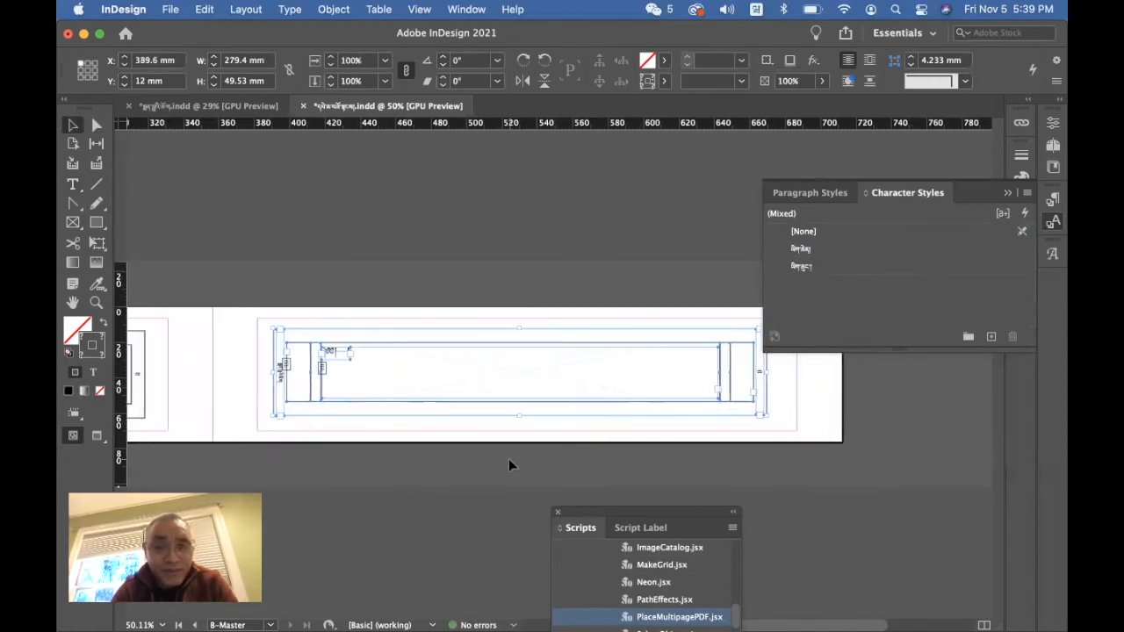
Delete the rotated Tibetan title from the left side text frame on B-Master's right page and show the whole spread.
left_click(289, 389)
scroll(290, 391, "up", 4)
scroll(290, 391, "up", 4)
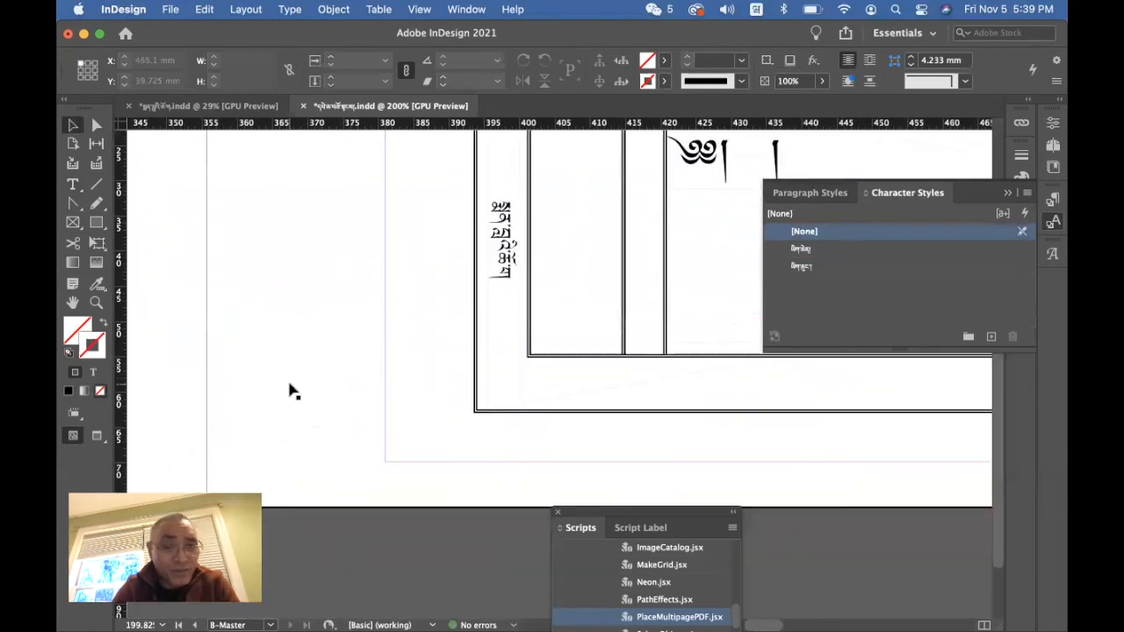
scroll(546, 272, "up", 2)
scroll(546, 273, "left", 5)
scroll(546, 272, "up", 2)
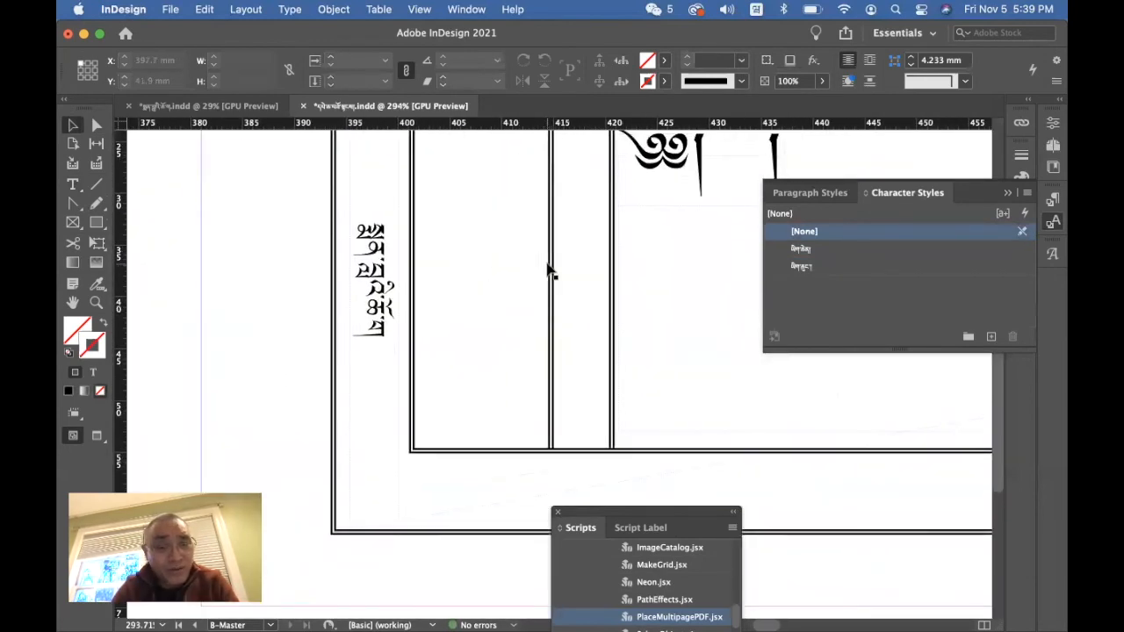
key("t")
left_click(370, 279)
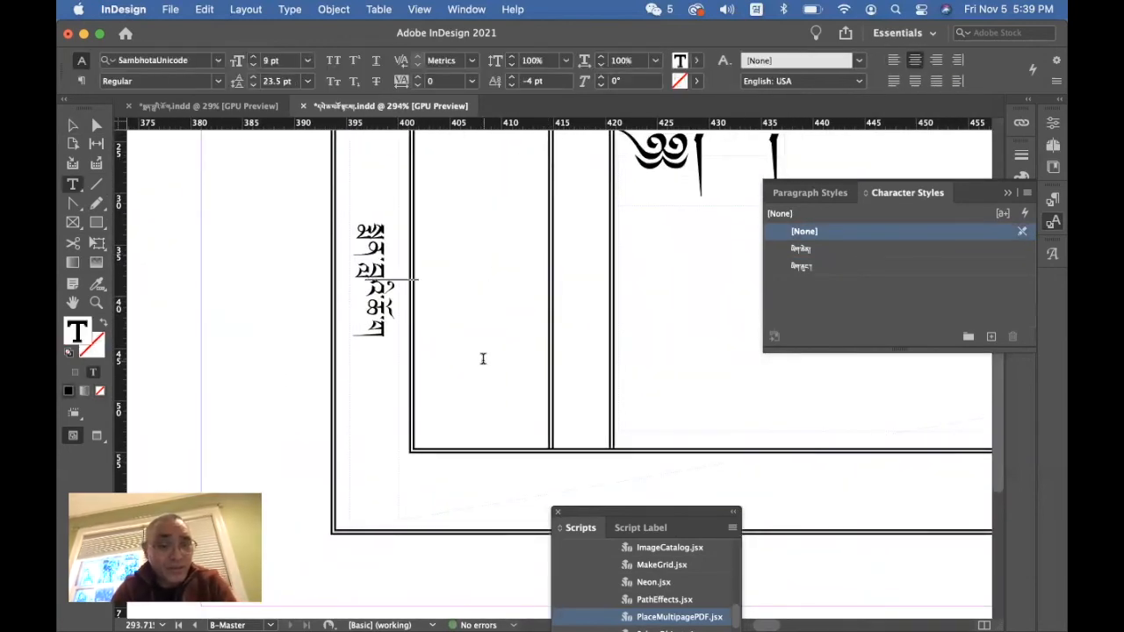
key("super+a")
key("BackSpace")
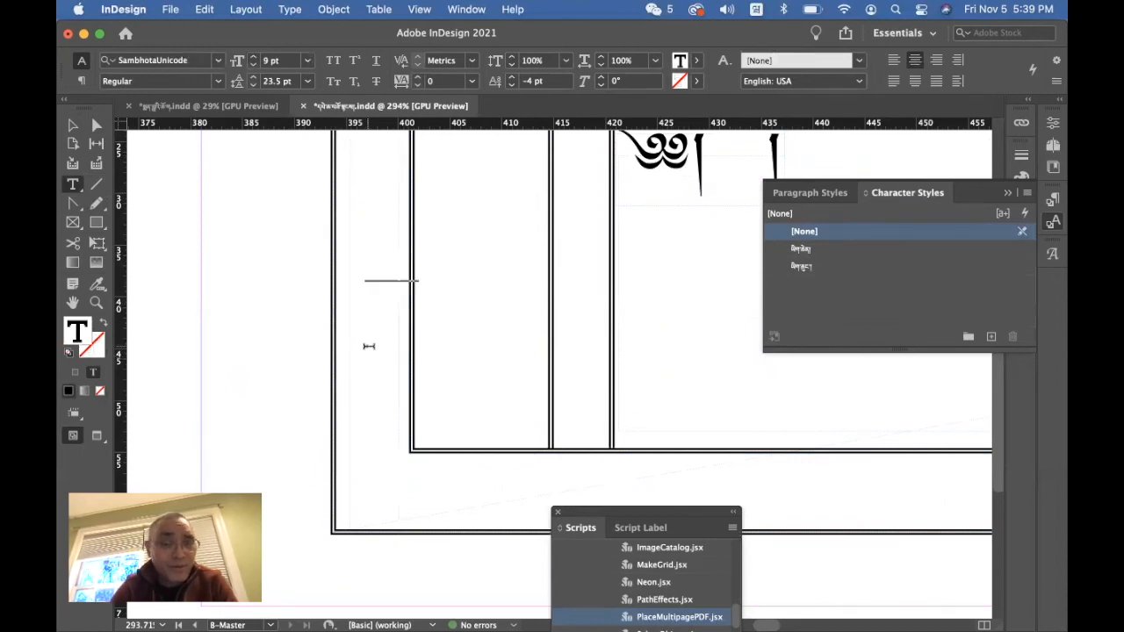
left_click(267, 325)
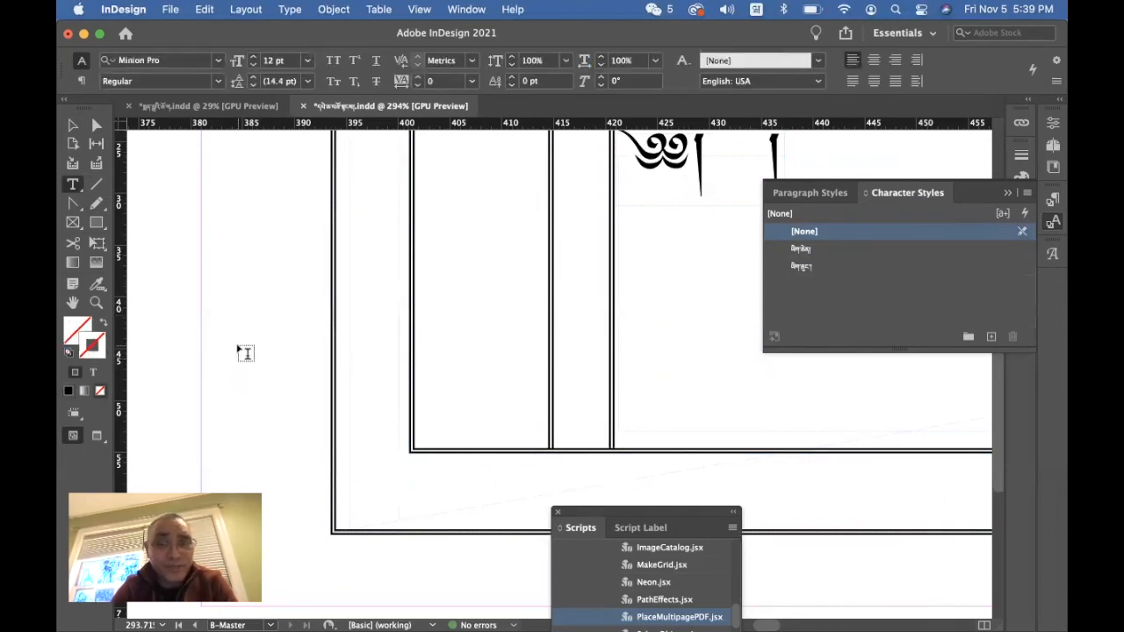
key("super+0")
key("super+alt+0")
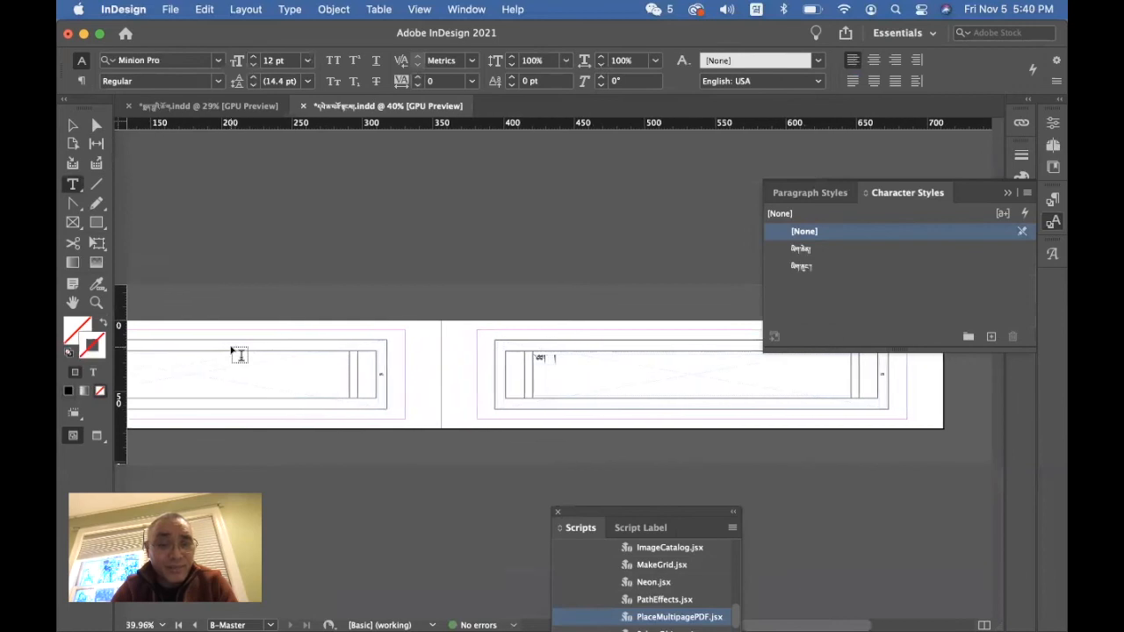
key("super+minus")
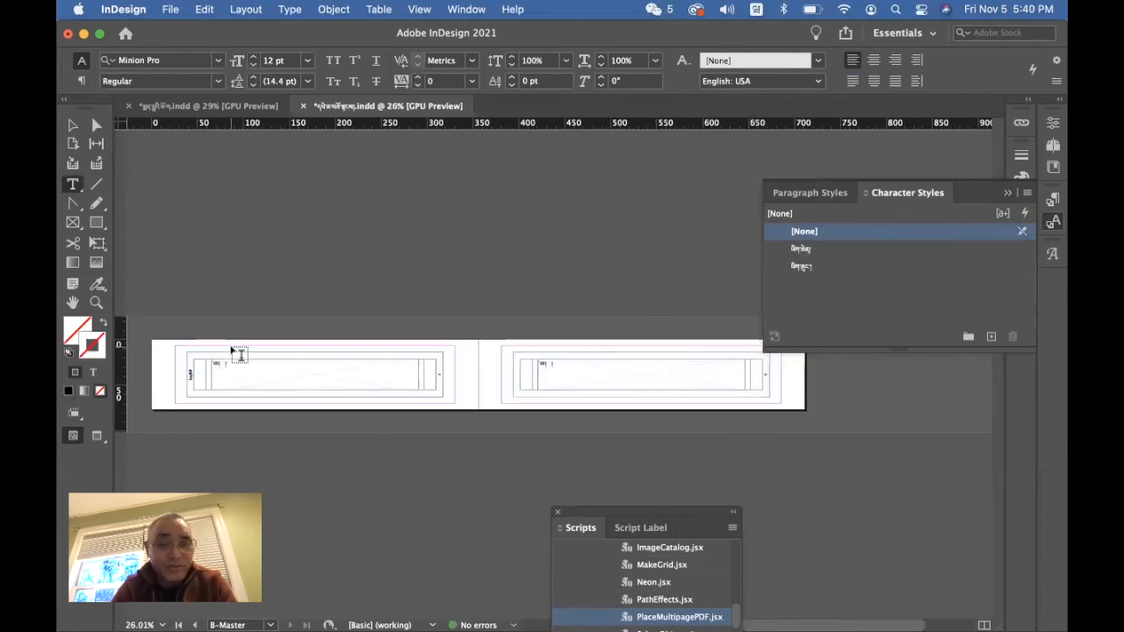